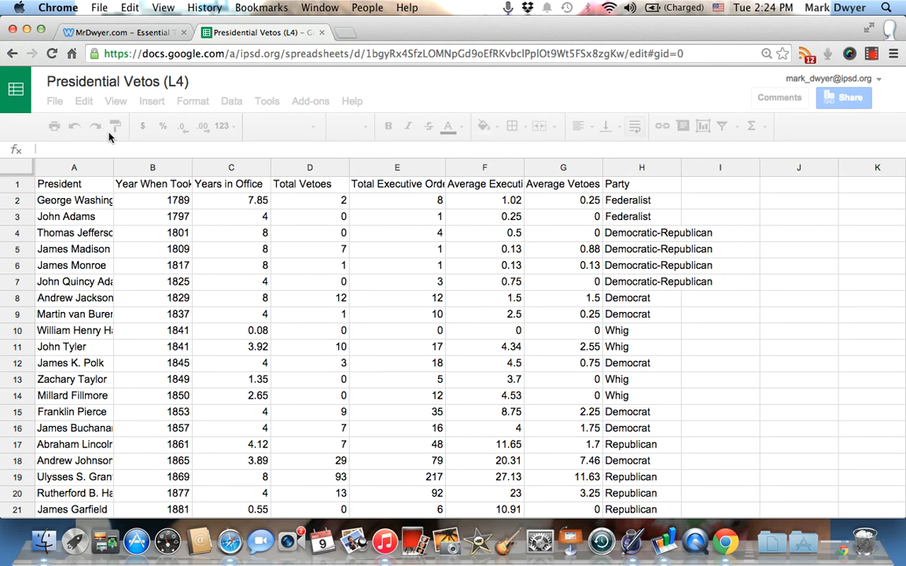
Make a copy of the spreadsheet under the name Copy of Presidential Vetos (L4)
click(55, 102)
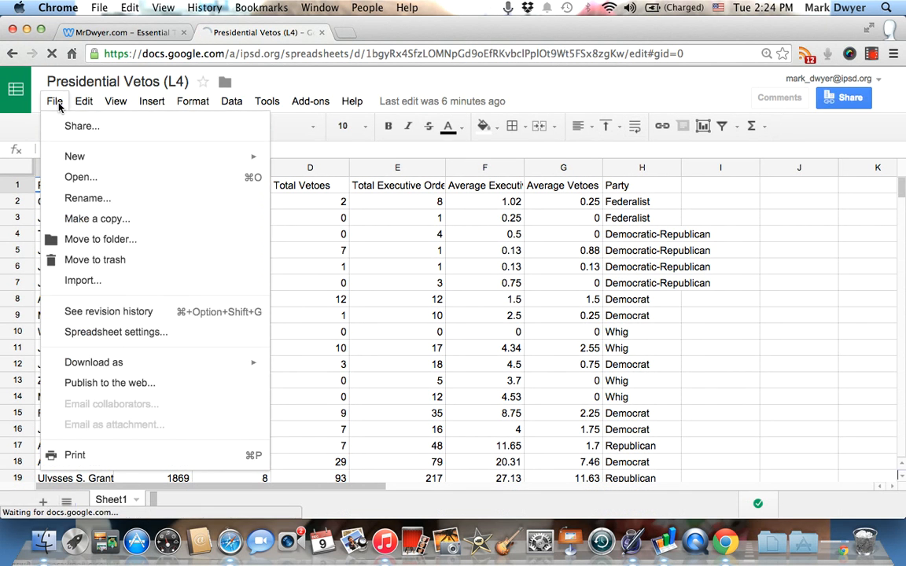
click(98, 220)
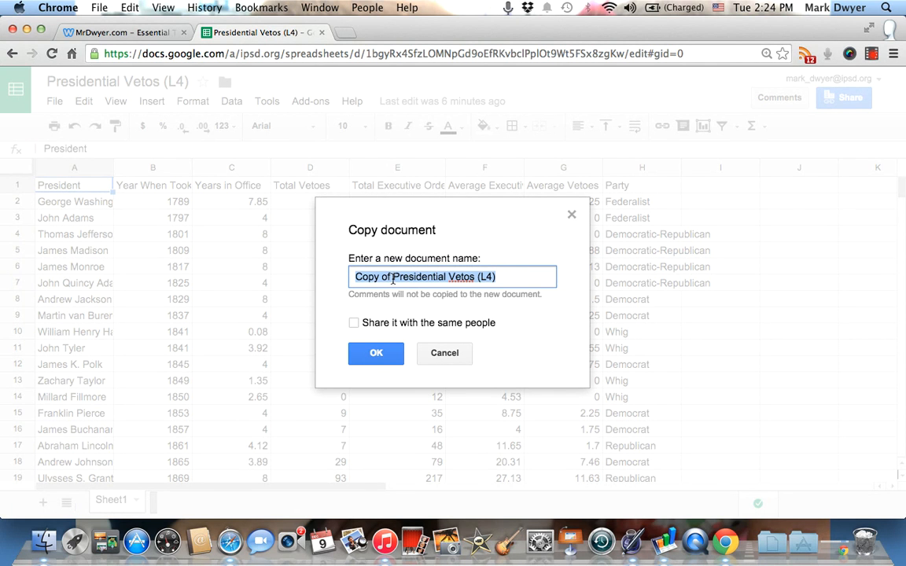
click(376, 354)
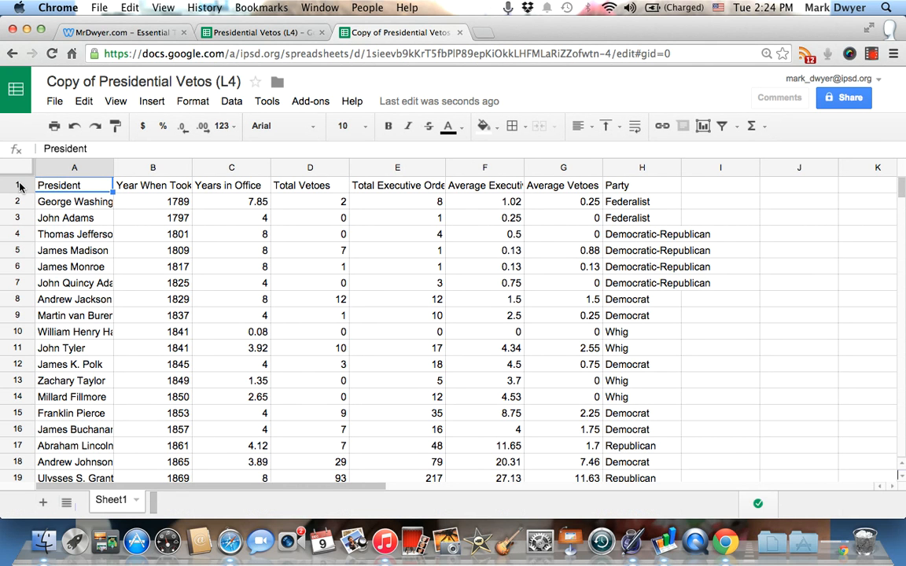
Wrap the text of the header cells A1:H1 from President to Party
click(504, 248)
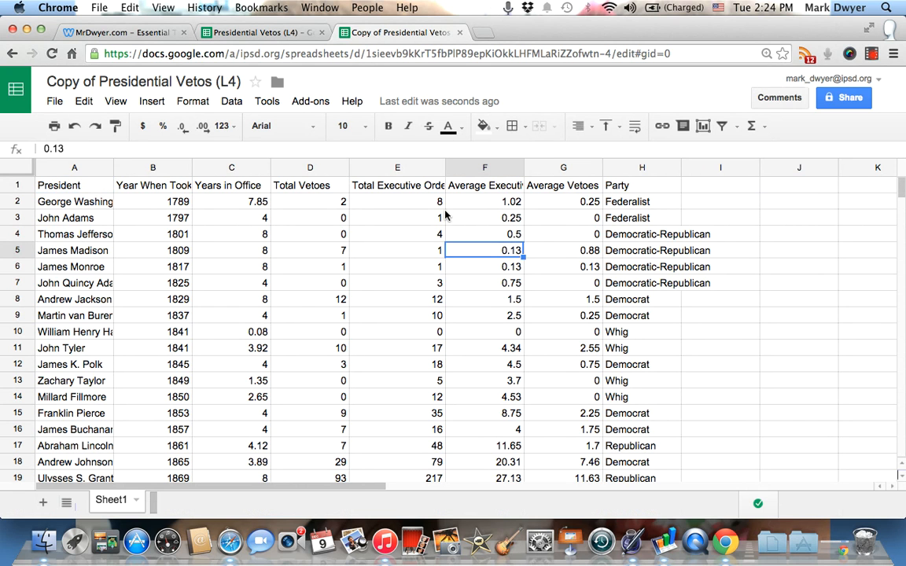
click(511, 188)
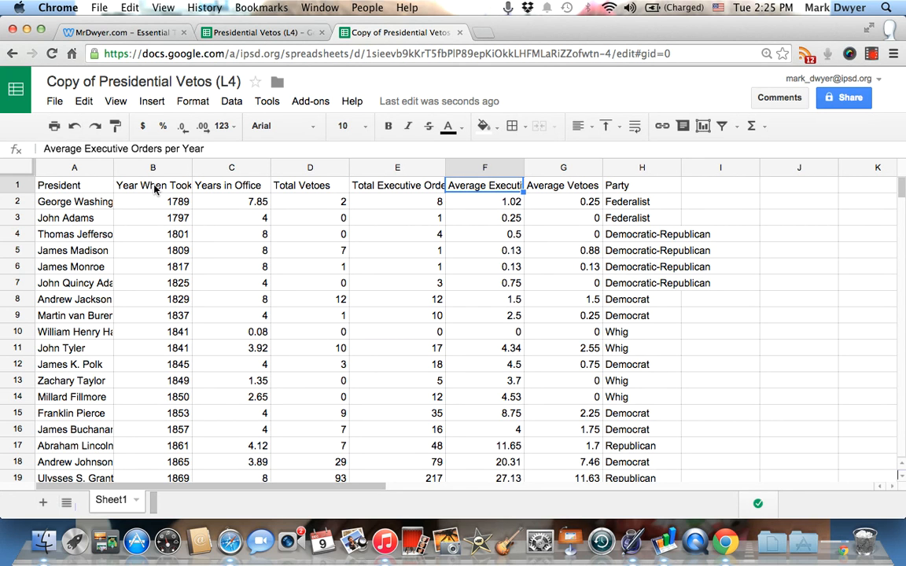
drag(44, 185, 621, 189)
right_click(621, 189)
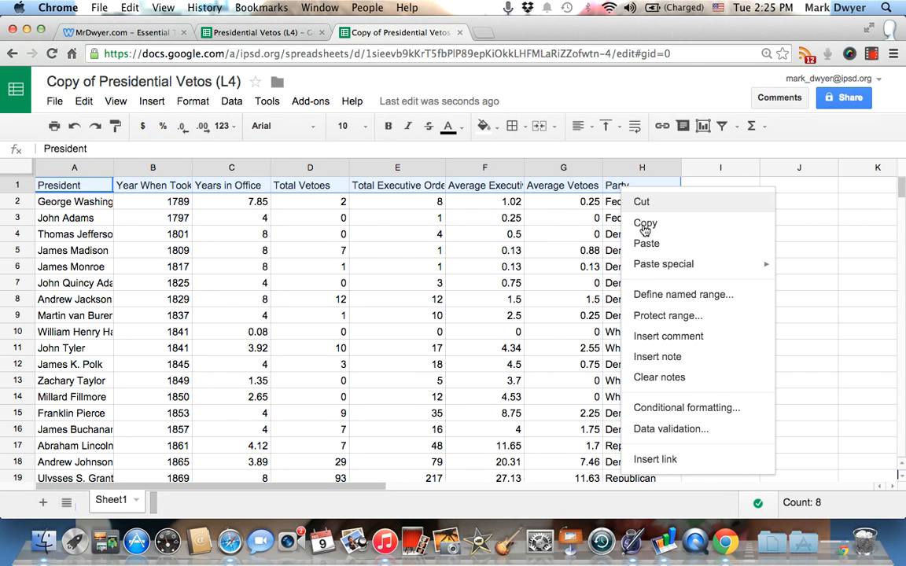
mouse_move(657, 274)
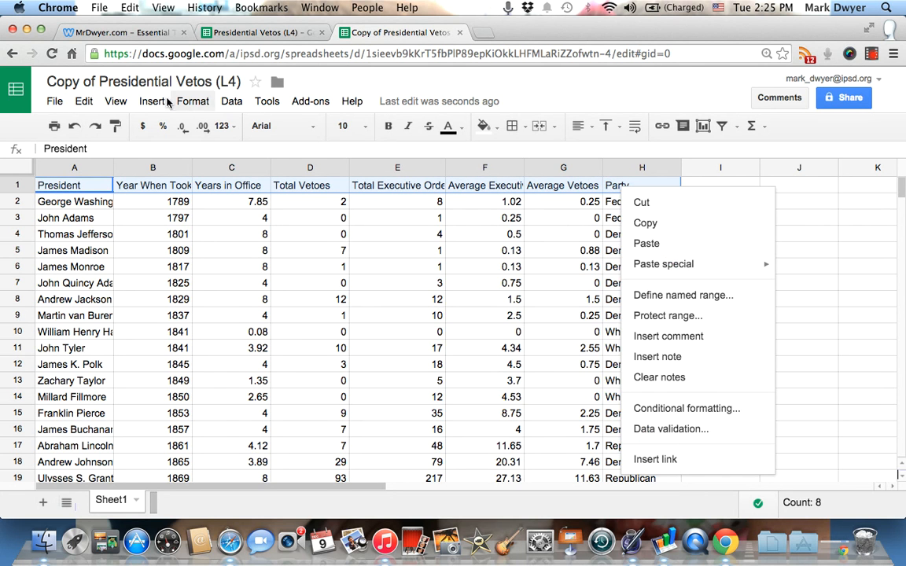
click(82, 105)
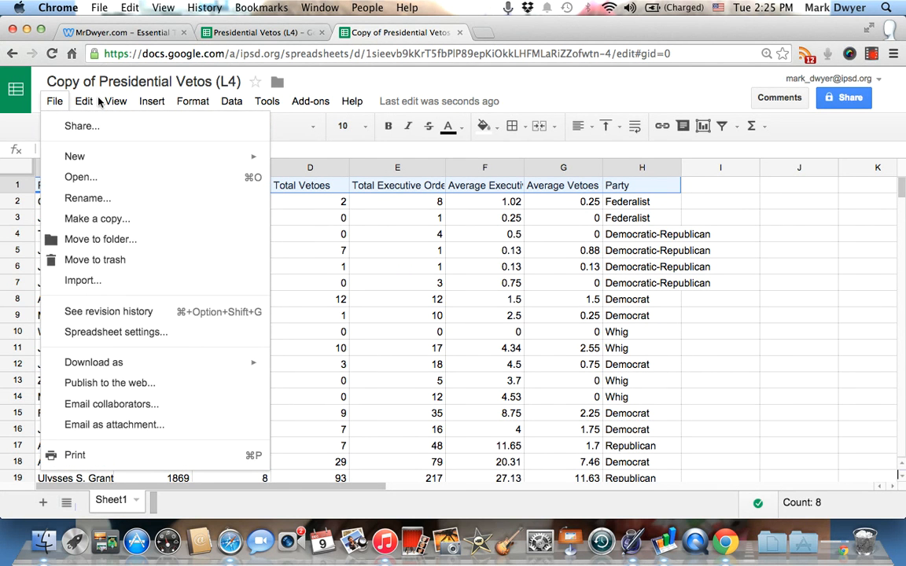
mouse_move(142, 103)
mouse_move(178, 107)
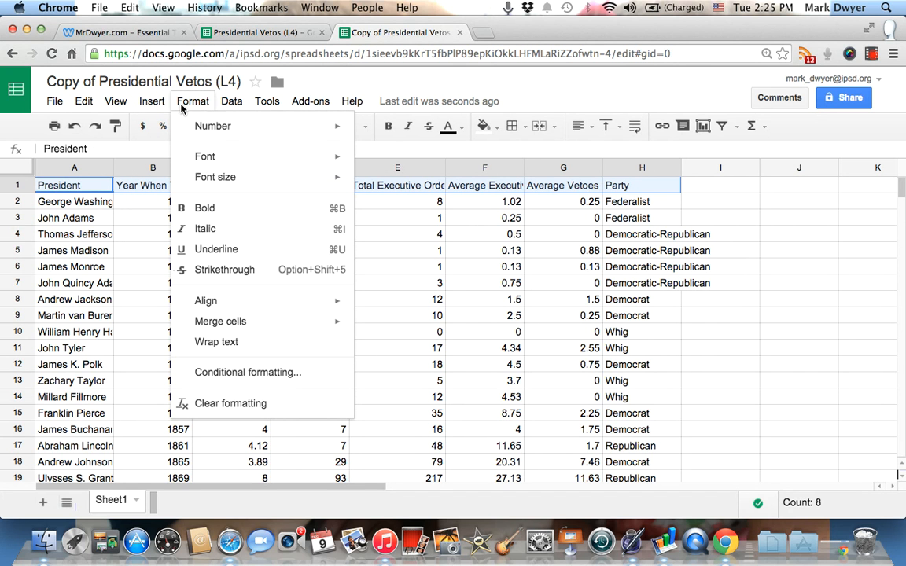
click(217, 342)
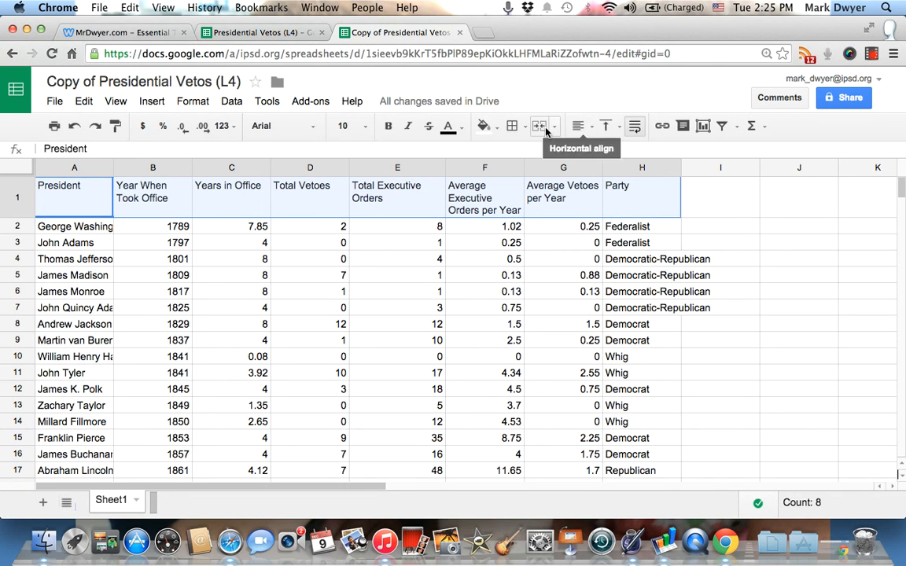
Align the header cells A1:H1 vertically to the middle and make them bold
click(591, 127)
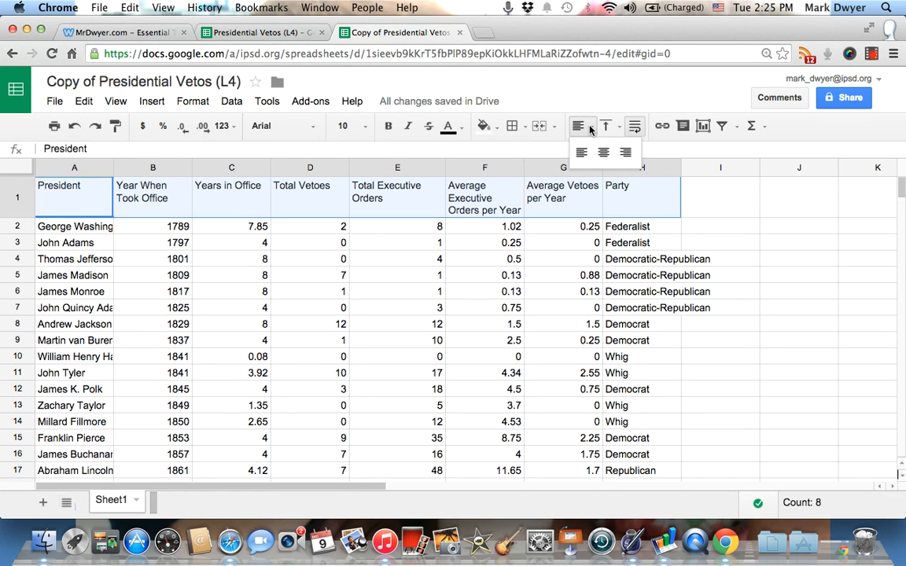
click(621, 130)
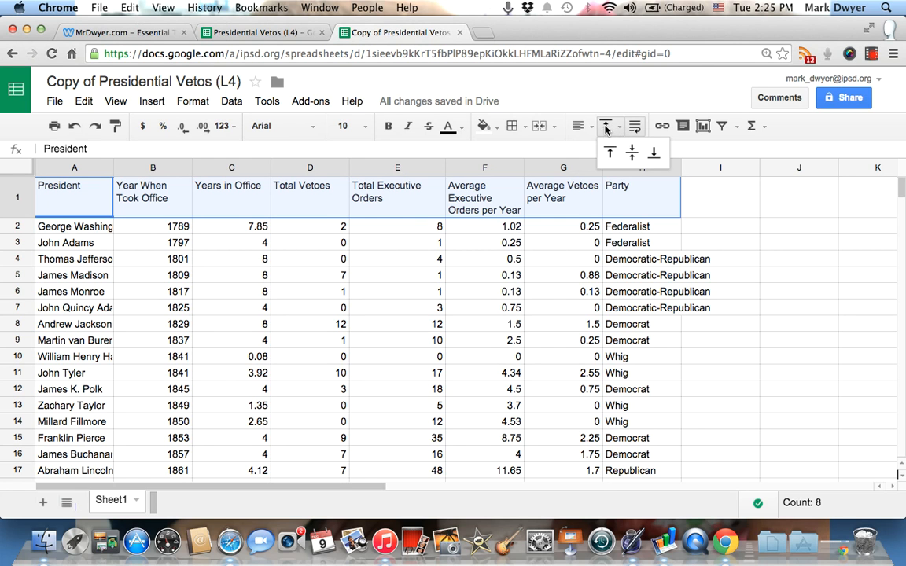
click(632, 155)
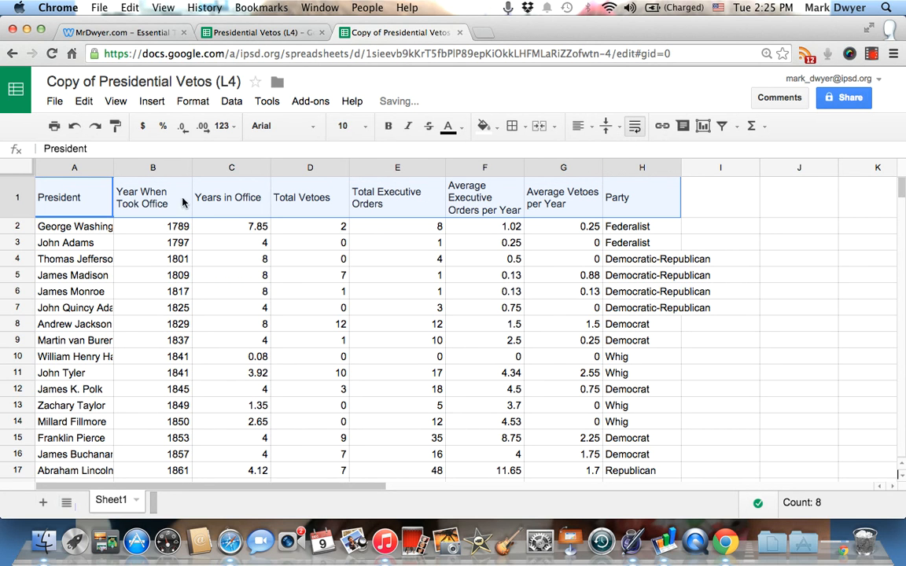
click(388, 128)
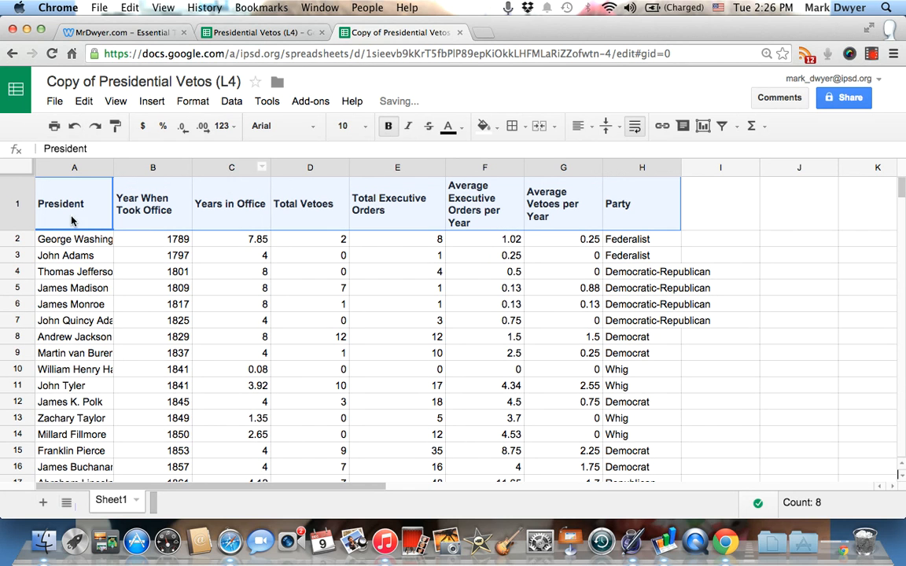
Freeze row 1 as the header row and centre its text horizontally
drag(19, 174, 26, 228)
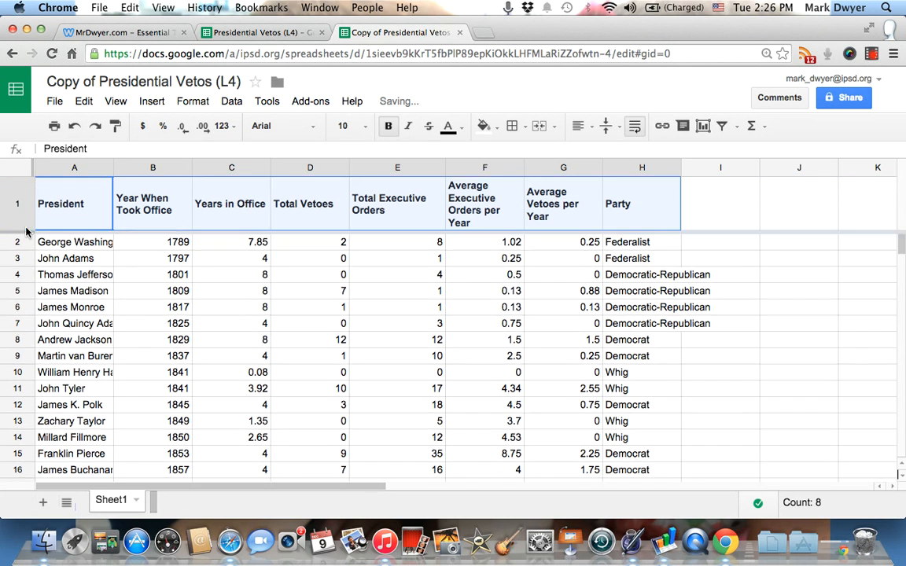
click(172, 275)
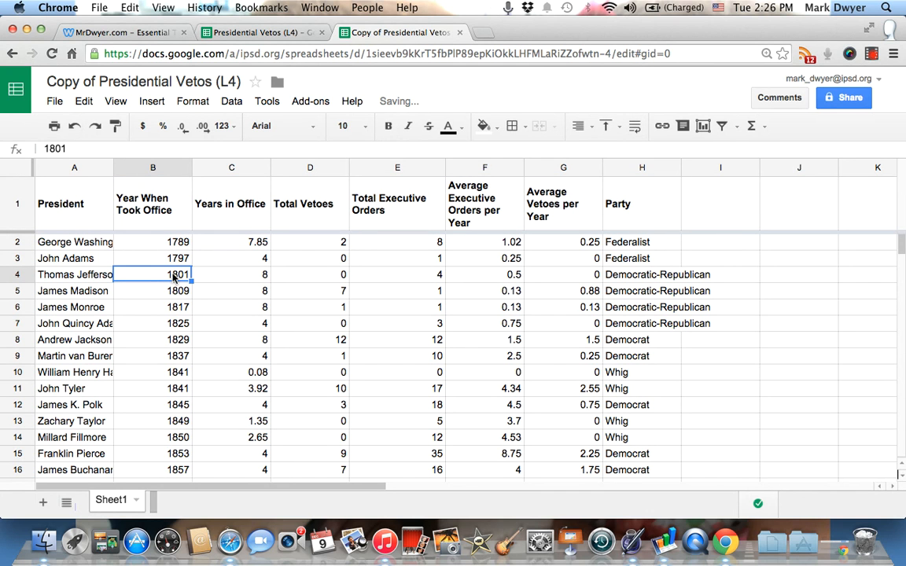
click(17, 205)
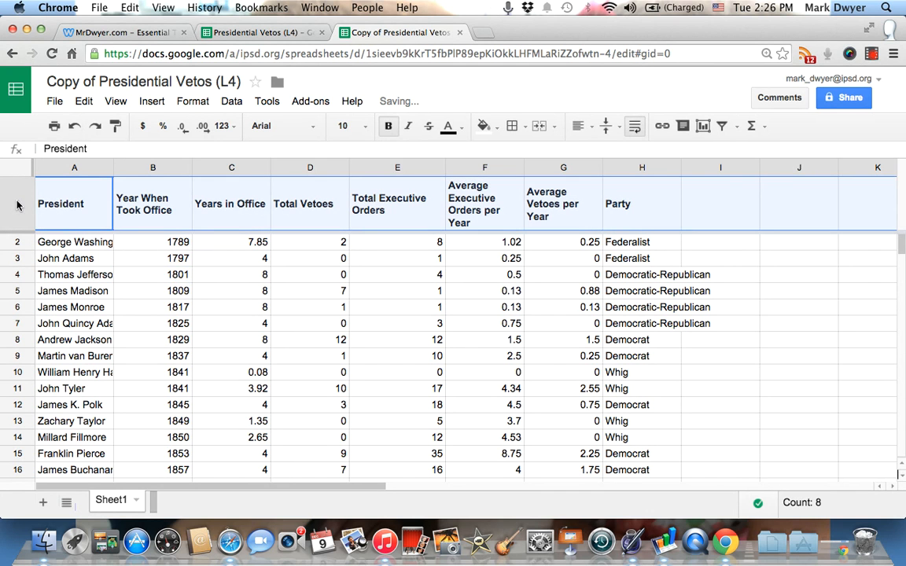
click(580, 126)
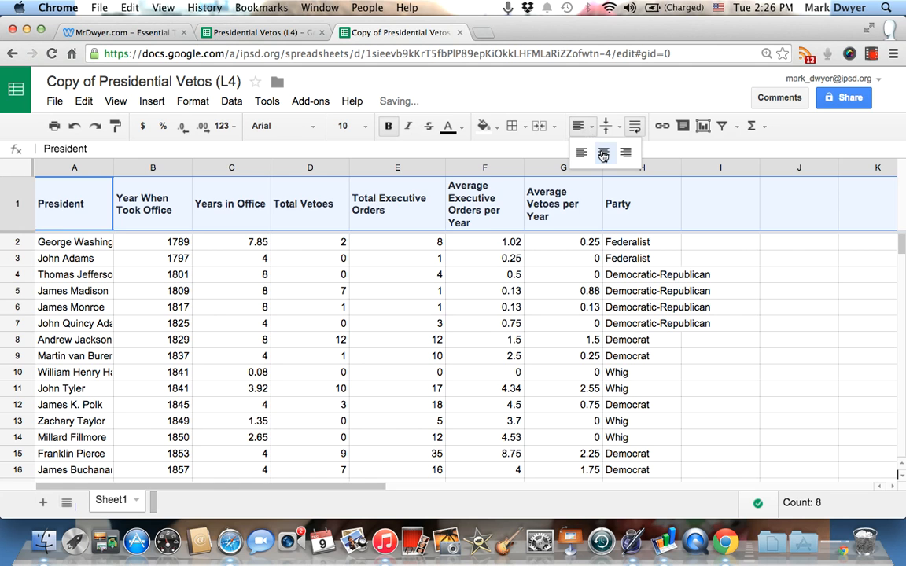
click(603, 154)
click(488, 243)
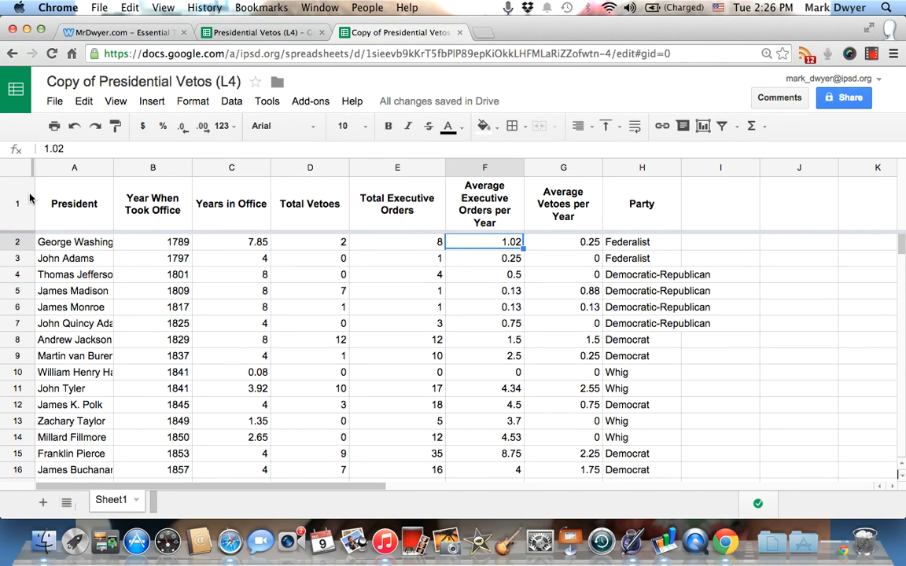
Centre the contents of columns B to G horizontally
drag(163, 173, 591, 173)
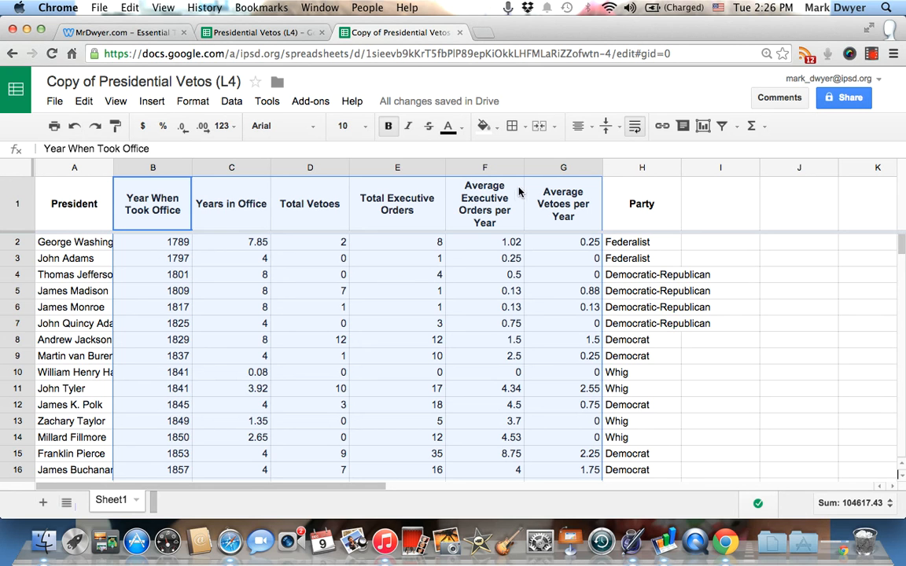
click(579, 126)
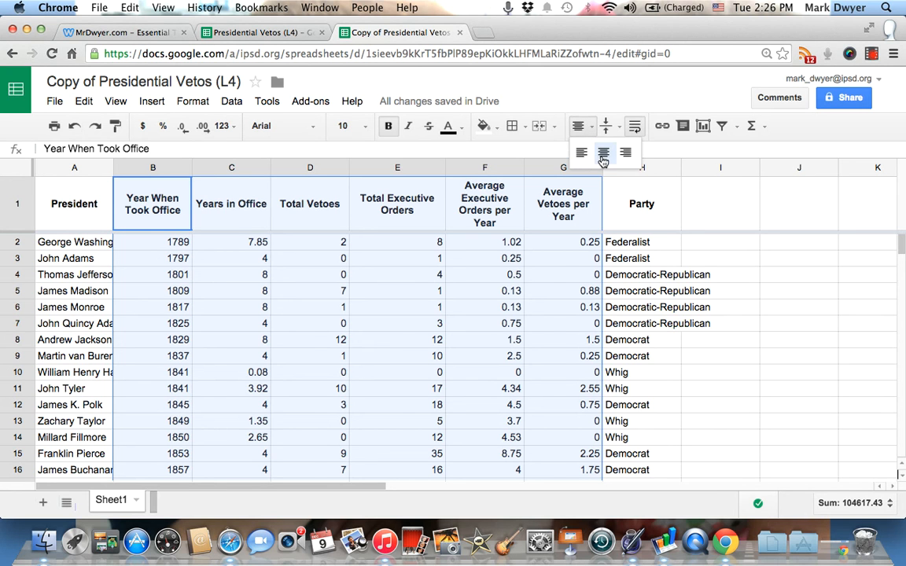
click(603, 152)
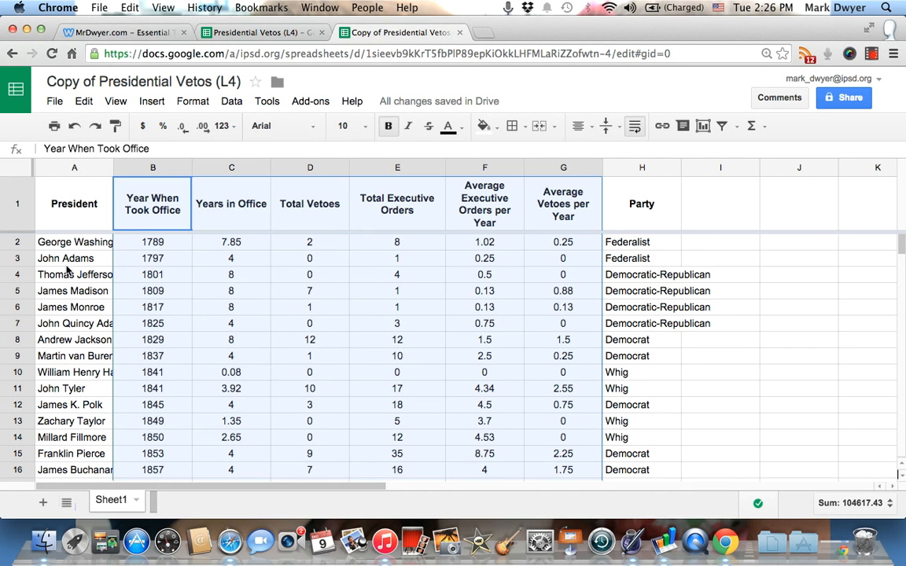
Widen the President column so that the full names fit
scroll(59, 283, down, 2)
scroll(59, 284, up, 2)
drag(113, 167, 142, 168)
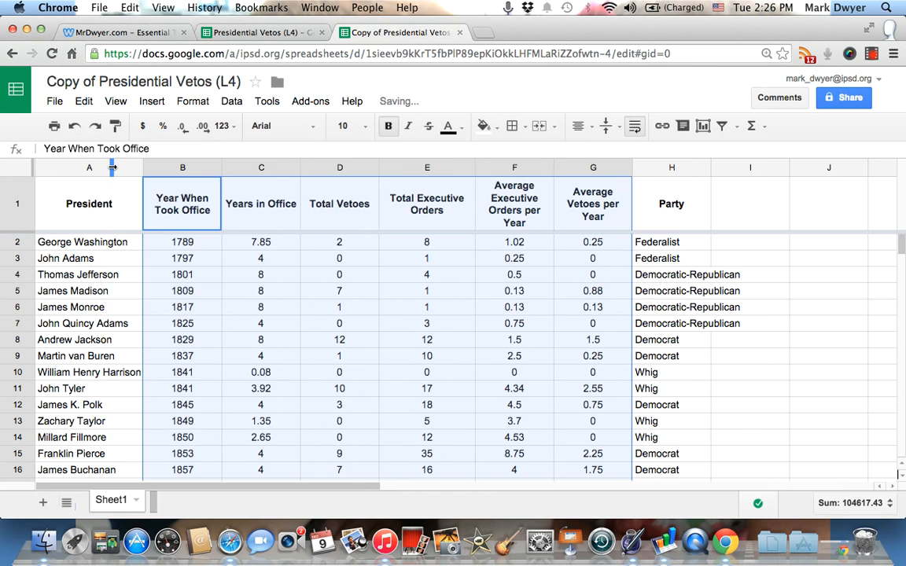
scroll(102, 291, down, 5)
scroll(105, 305, up, 5)
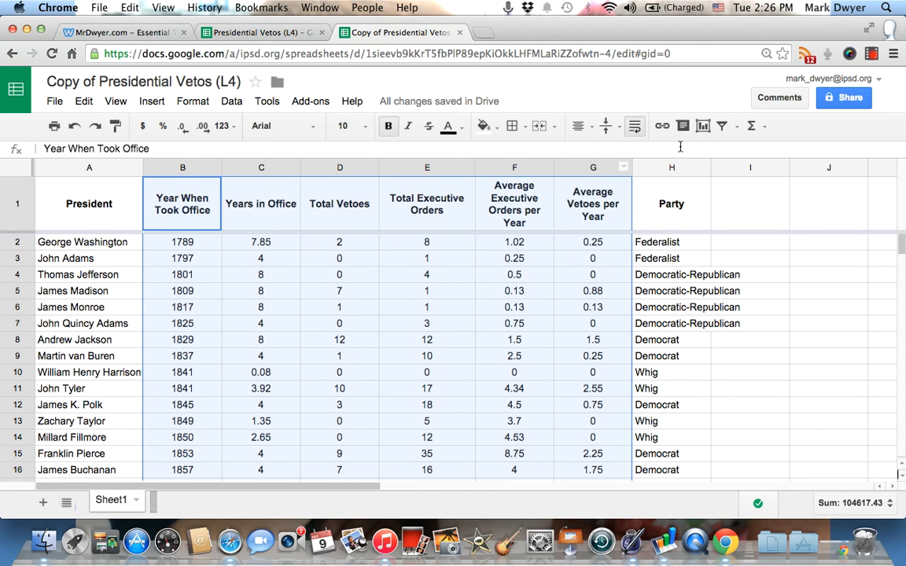
Fit the Party column's width to its contents and move it directly after the President column
click(689, 170)
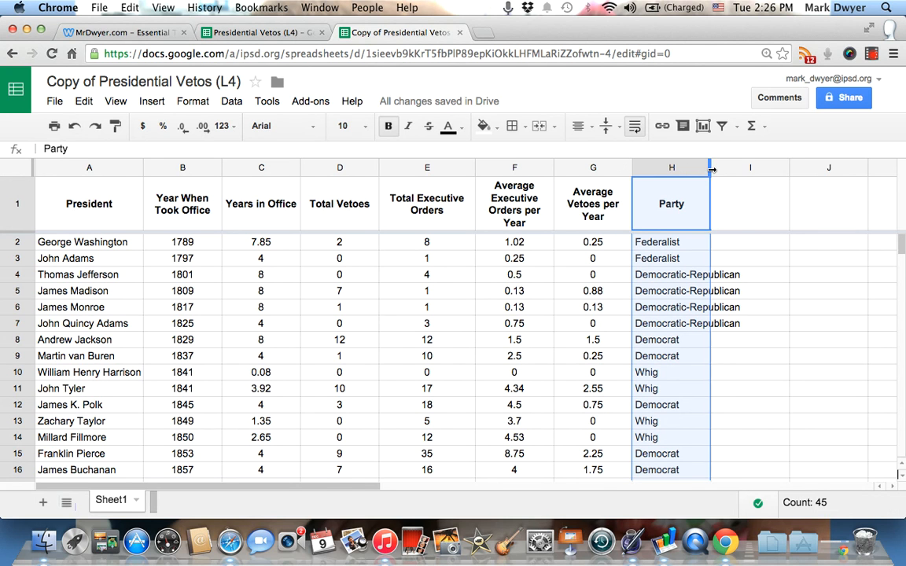
double_click(710, 167)
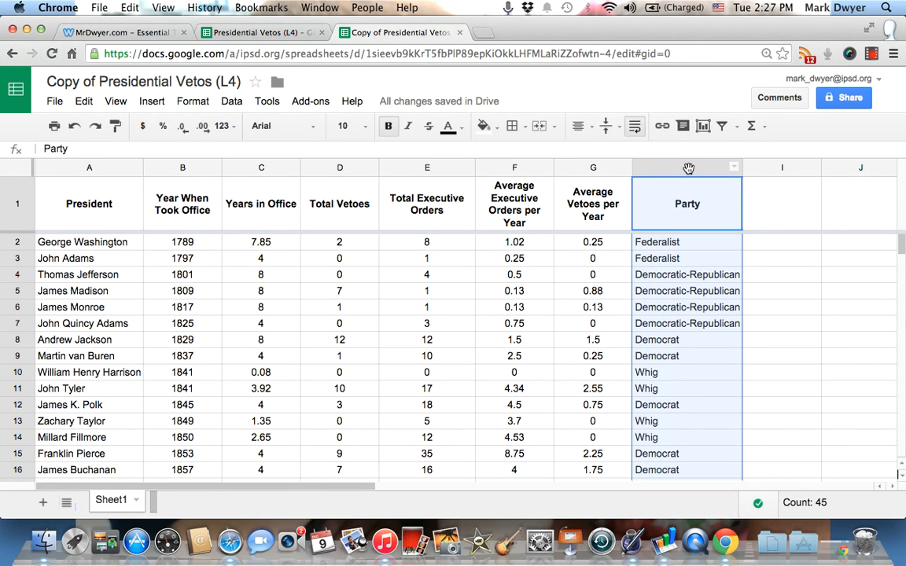
drag(688, 168, 197, 161)
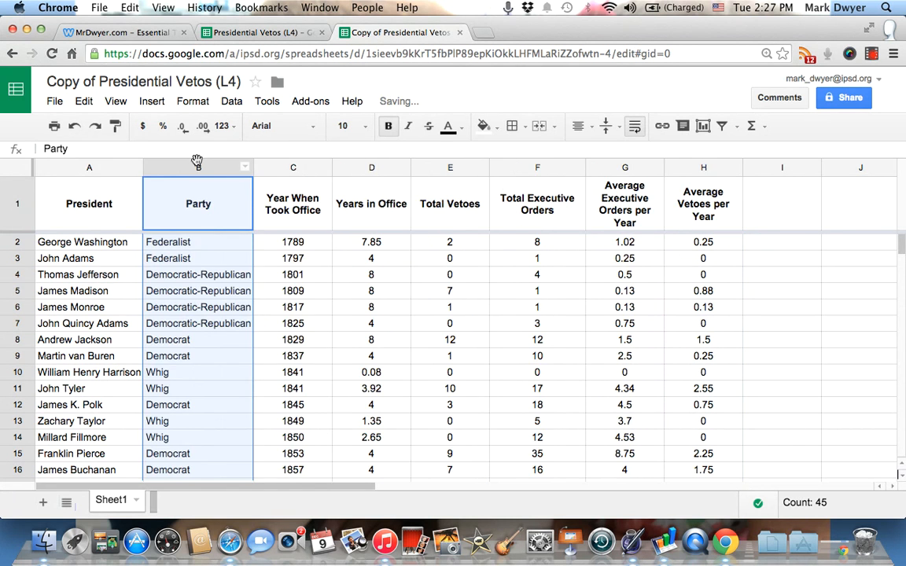
click(275, 288)
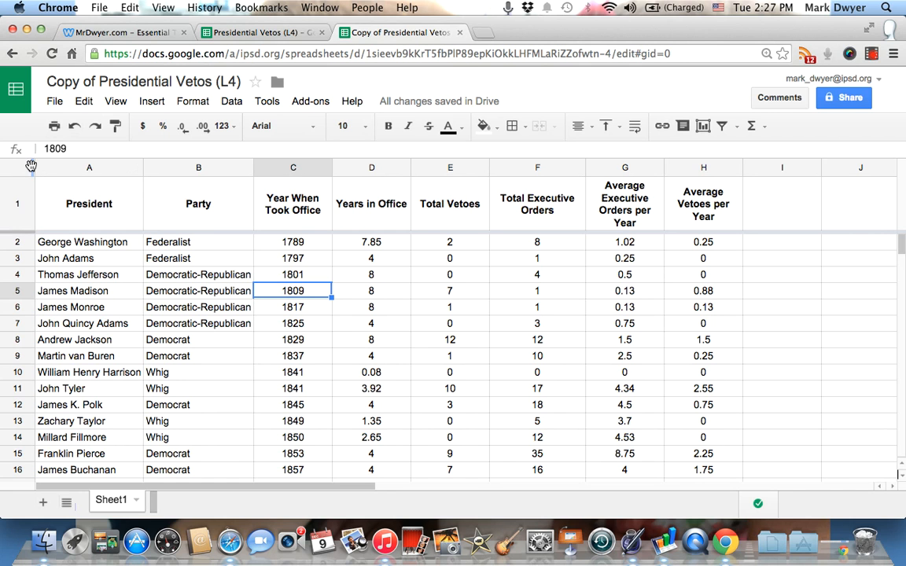
Freeze the first two columns, President and Party
drag(31, 166, 252, 163)
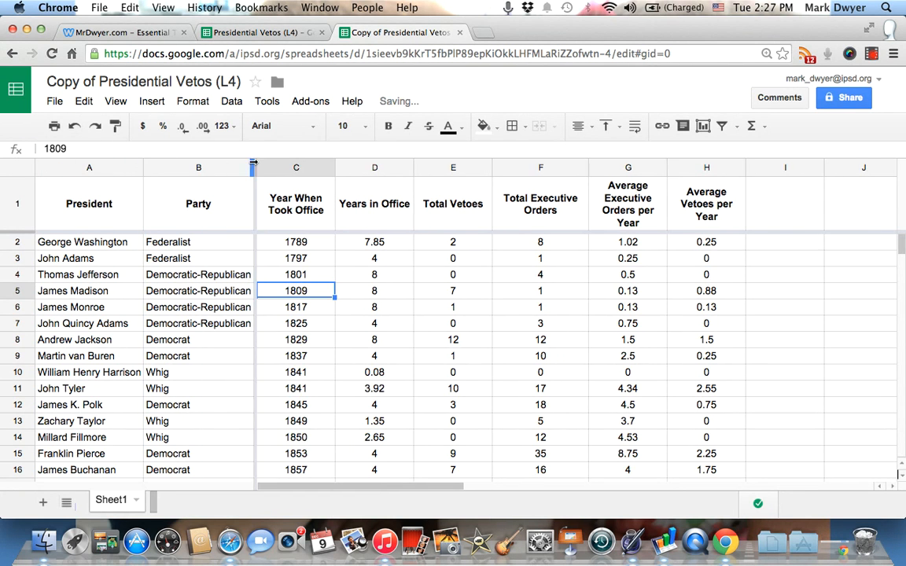
scroll(326, 273, right, 5)
scroll(325, 273, left, 5)
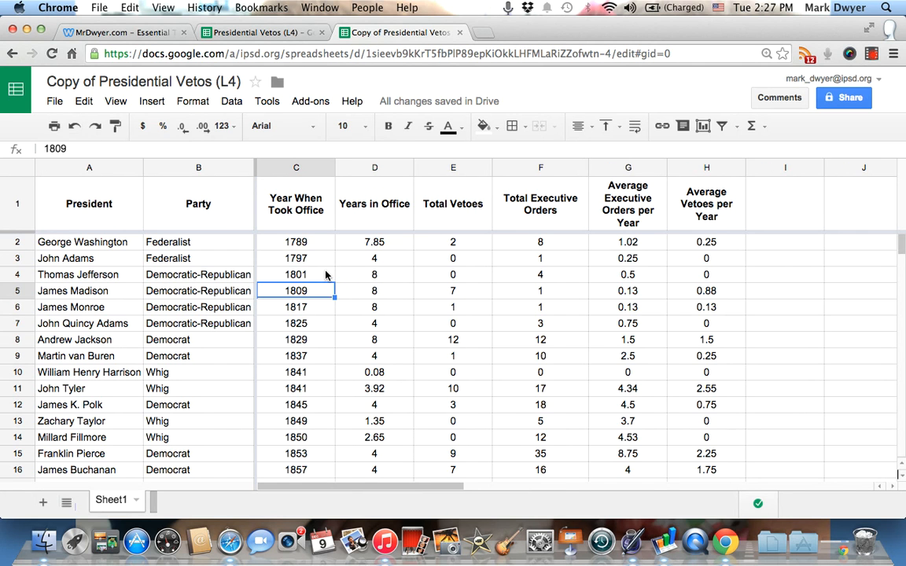
Examine how the frozen header row and first two columns behave while moving through the data
scroll(325, 274, down, 2)
scroll(326, 274, up, 2)
scroll(325, 273, down, 8)
scroll(325, 273, up, 6)
scroll(326, 273, down, 3)
scroll(326, 273, up, 5)
scroll(326, 274, right, 5)
scroll(325, 273, left, 5)
scroll(326, 273, right, 2)
scroll(326, 273, right, 2)
scroll(326, 274, left, 4)
scroll(325, 274, down, 4)
scroll(325, 273, up, 4)
Reduce the frozen columns to the President column only and check it against the lower rows
drag(256, 164, 141, 171)
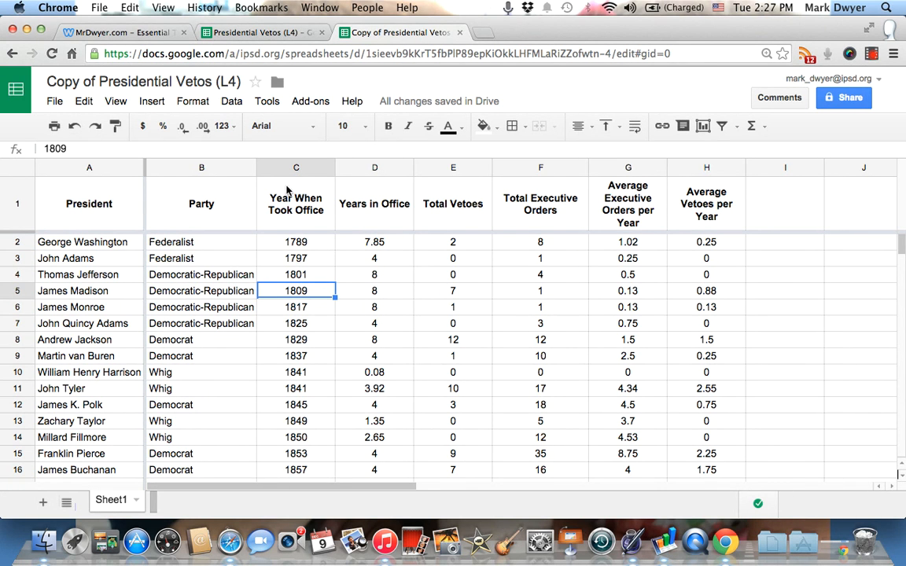
scroll(391, 299, down, 2)
scroll(391, 306, down, 4)
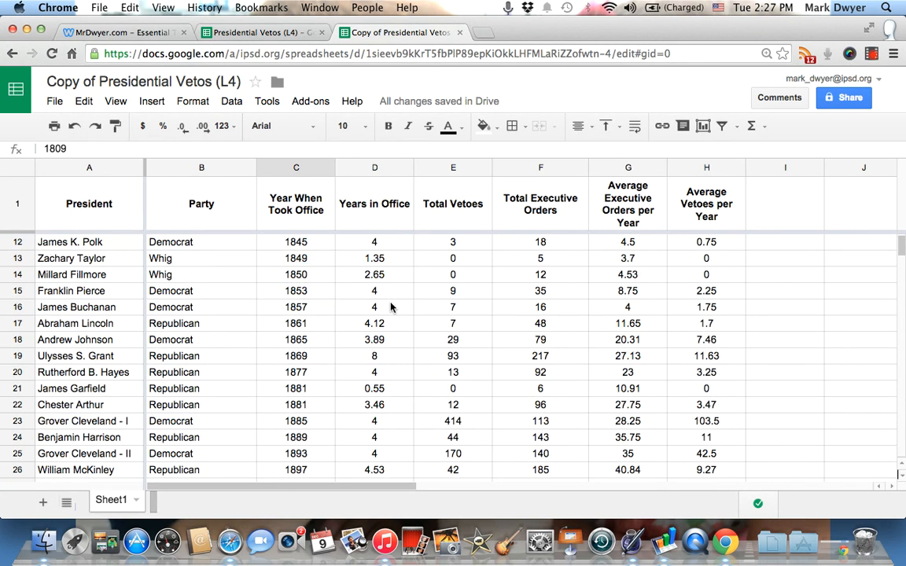
scroll(391, 307, up, 5)
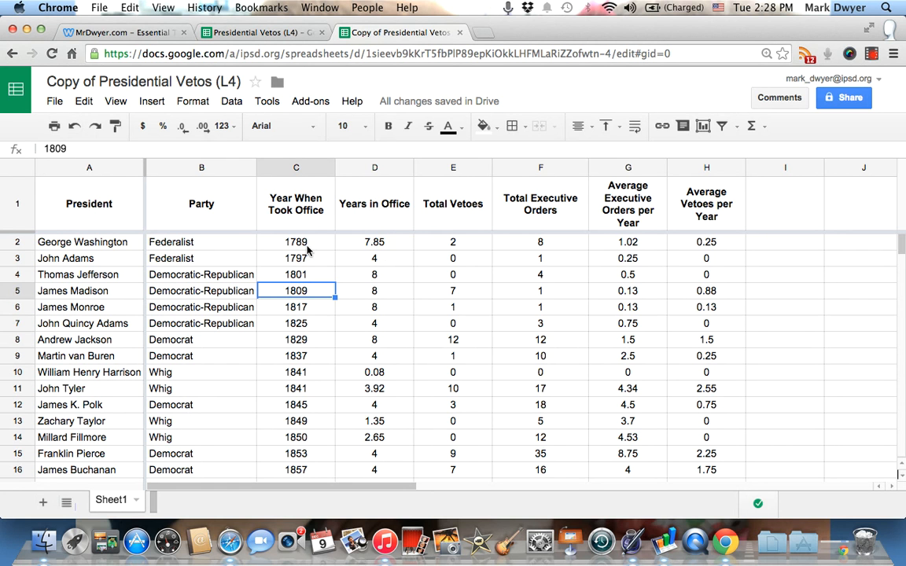
Delete the Total Executive Orders column
scroll(306, 247, down, 4)
scroll(307, 247, up, 4)
click(580, 171)
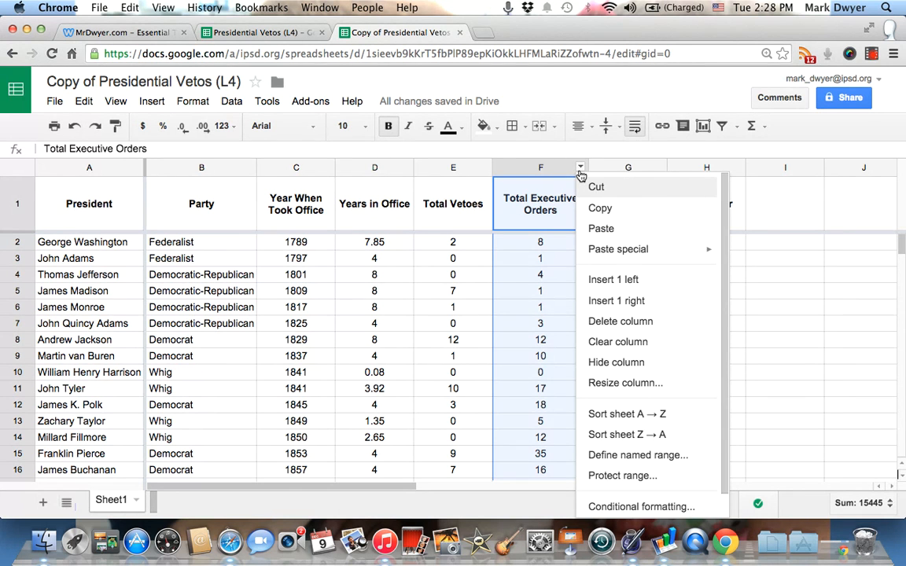
click(615, 323)
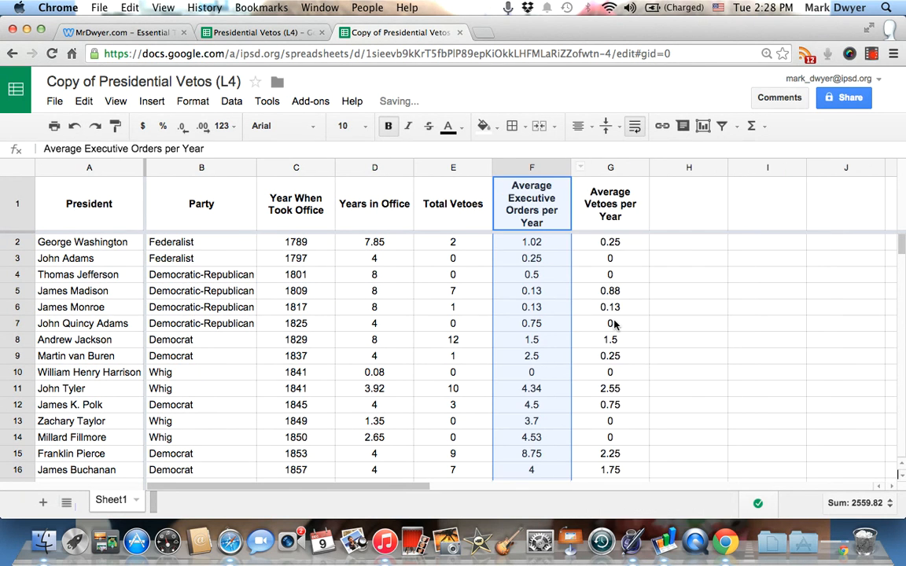
Delete the Average Executive Orders per Year column
click(653, 307)
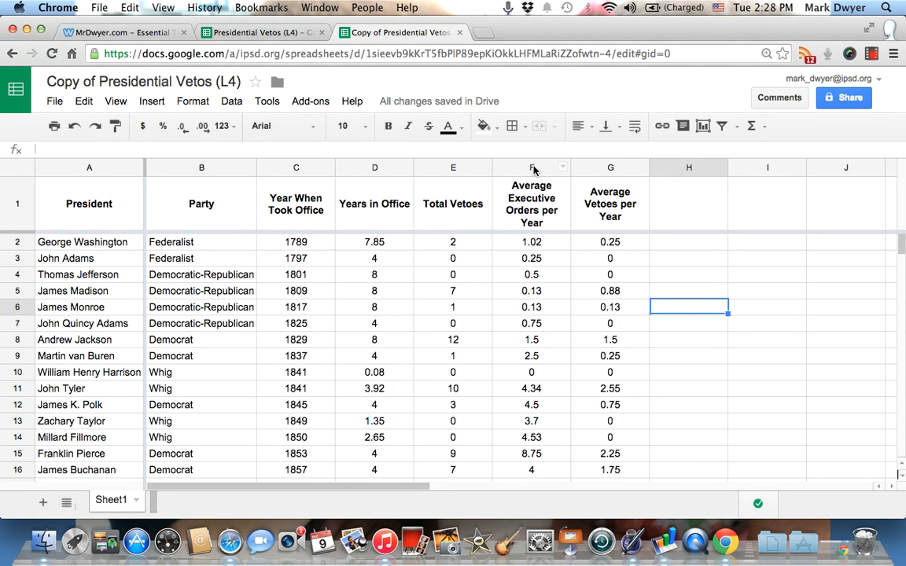
right_click(560, 171)
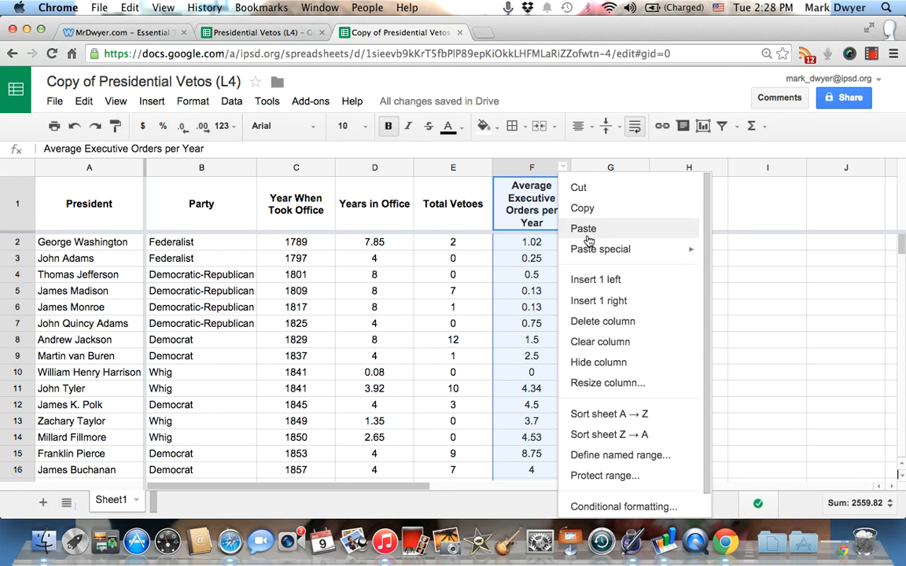
click(585, 322)
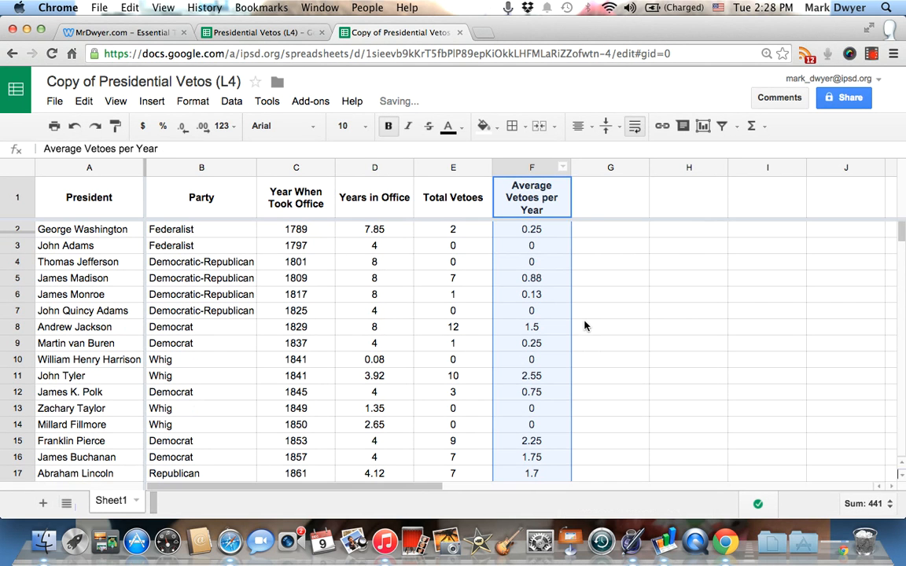
click(539, 265)
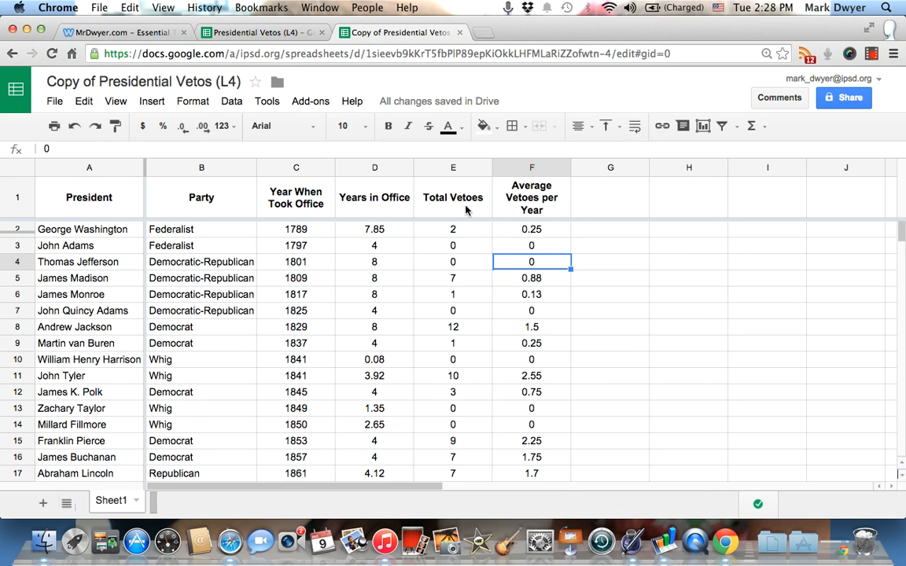
Set George Washington's Total Vetoes to 3 to test the average beside it, and restore the value to 2
click(456, 233)
click(452, 231)
text(3)
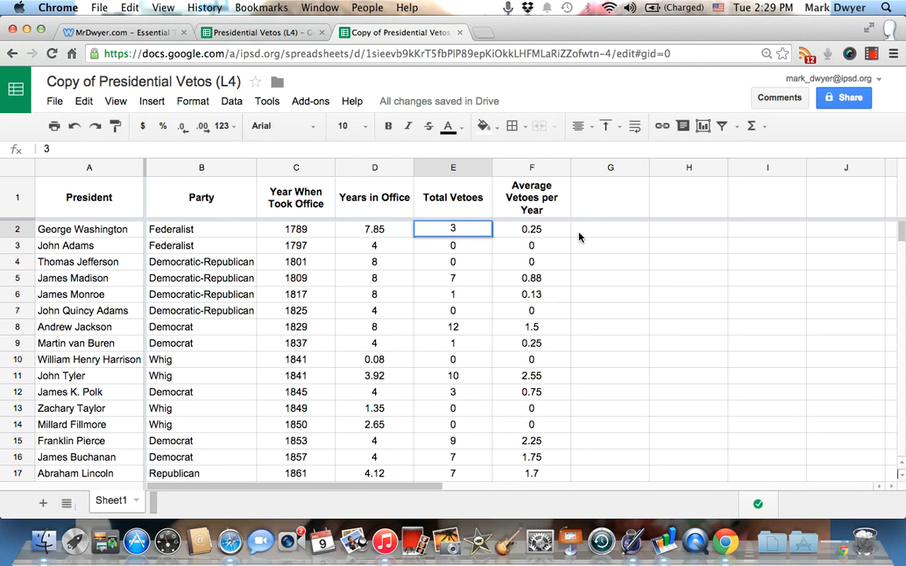
key(Return)
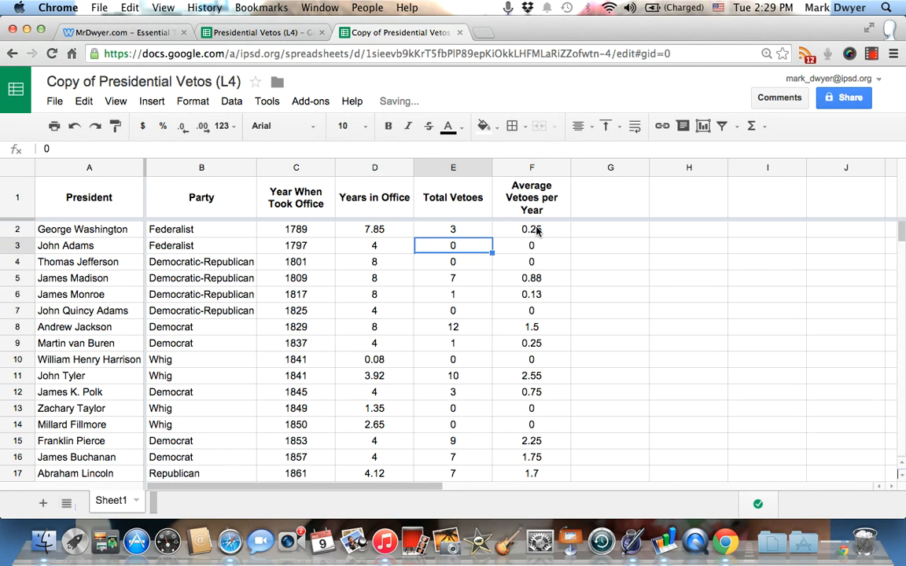
click(448, 231)
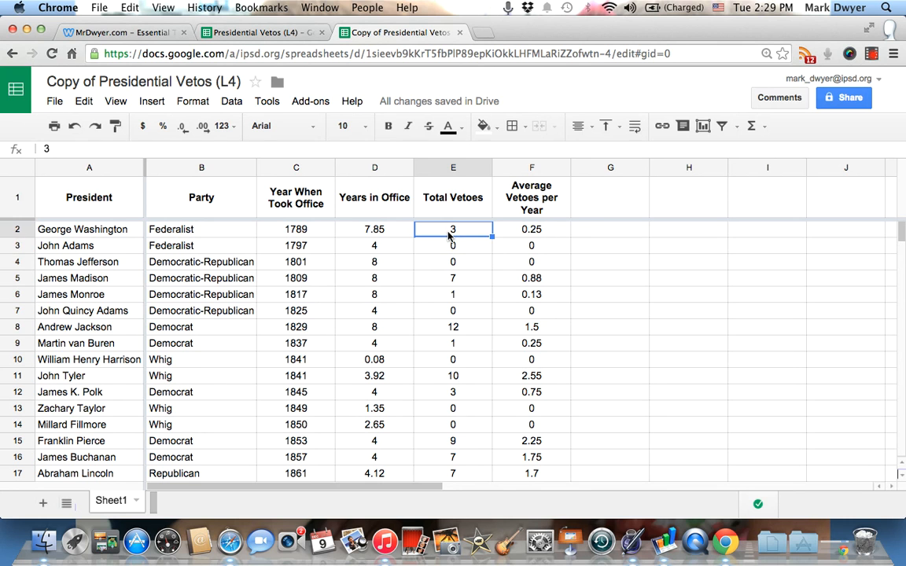
text(2)
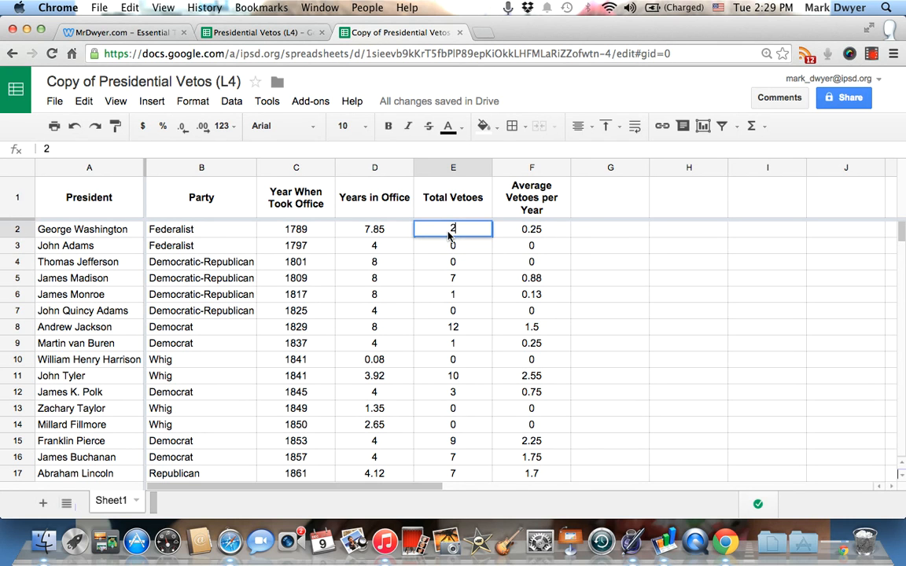
click(532, 231)
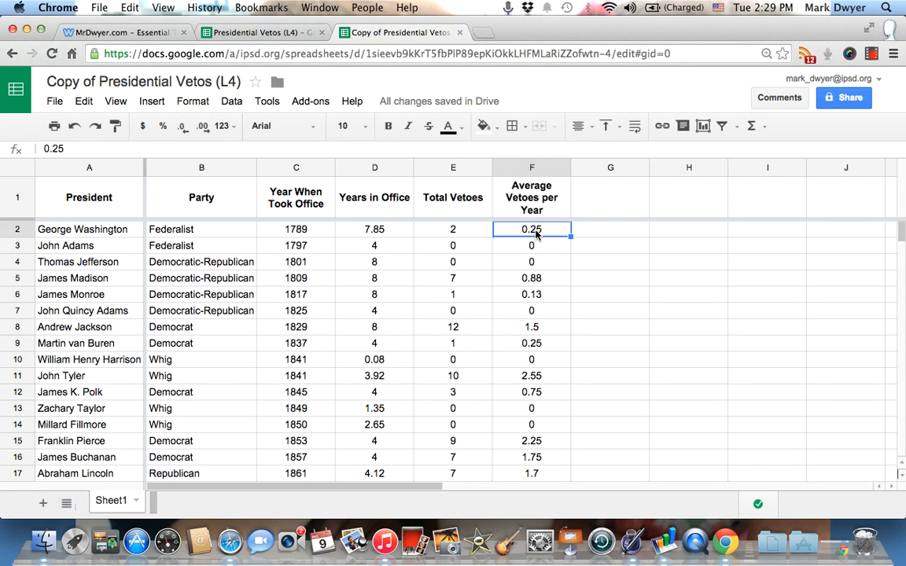
Replace George Washington's Average Vetoes per Year with the formula =E2/D2, dividing total vetoes by years in office
scroll(536, 233, down, 2)
scroll(531, 236, up, 2)
click(451, 231)
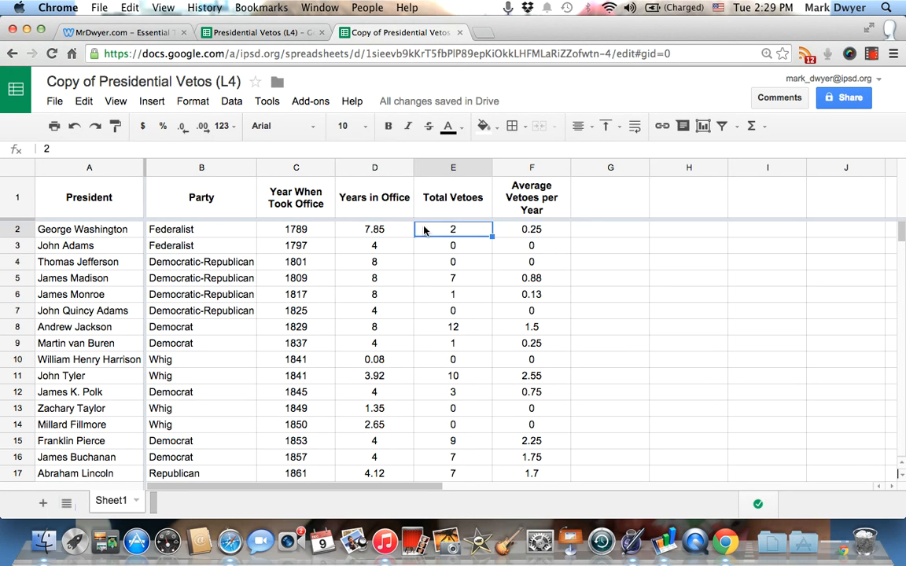
click(378, 229)
click(518, 231)
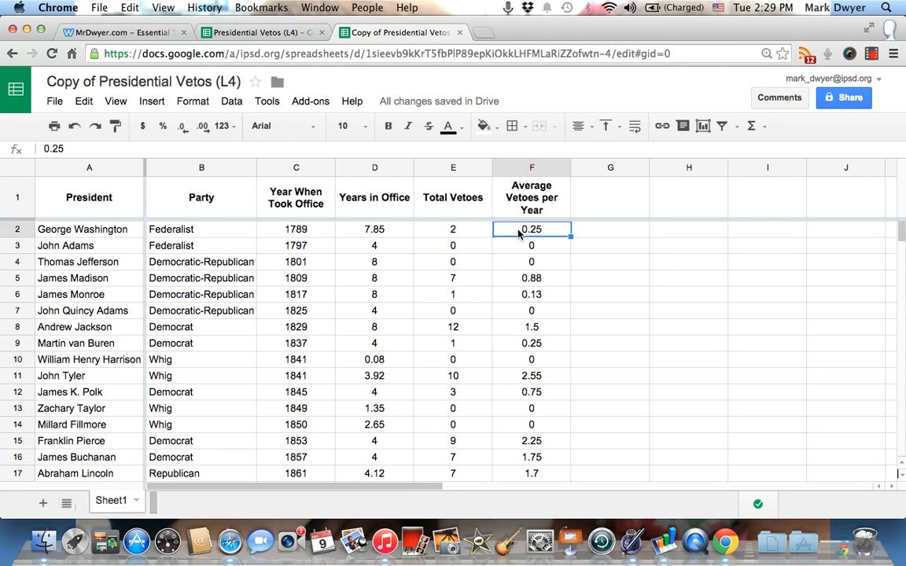
text(=)
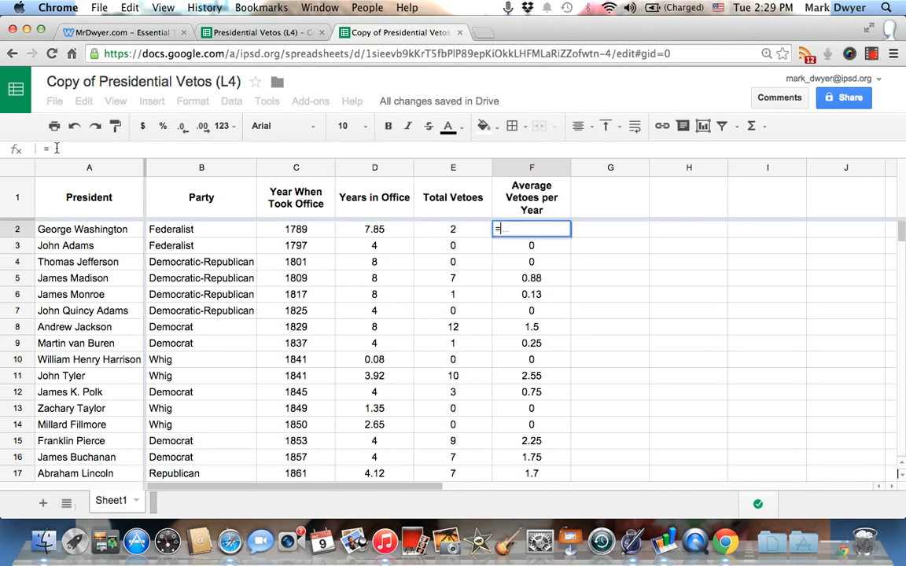
click(450, 230)
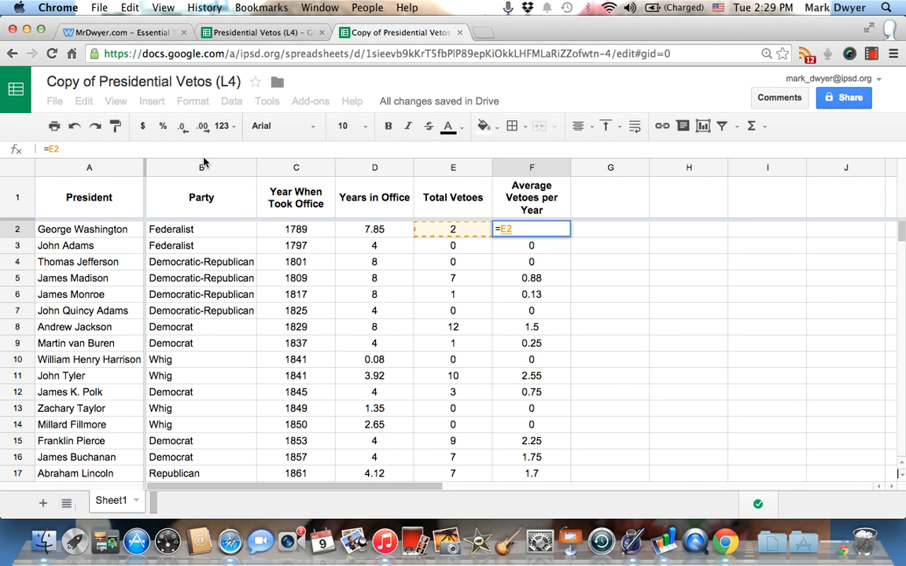
text(/)
click(380, 235)
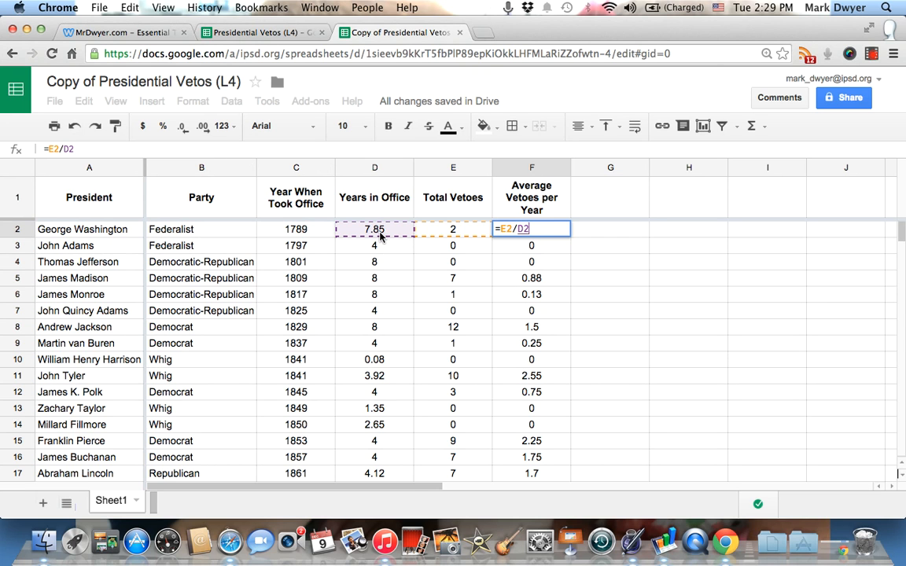
key(Return)
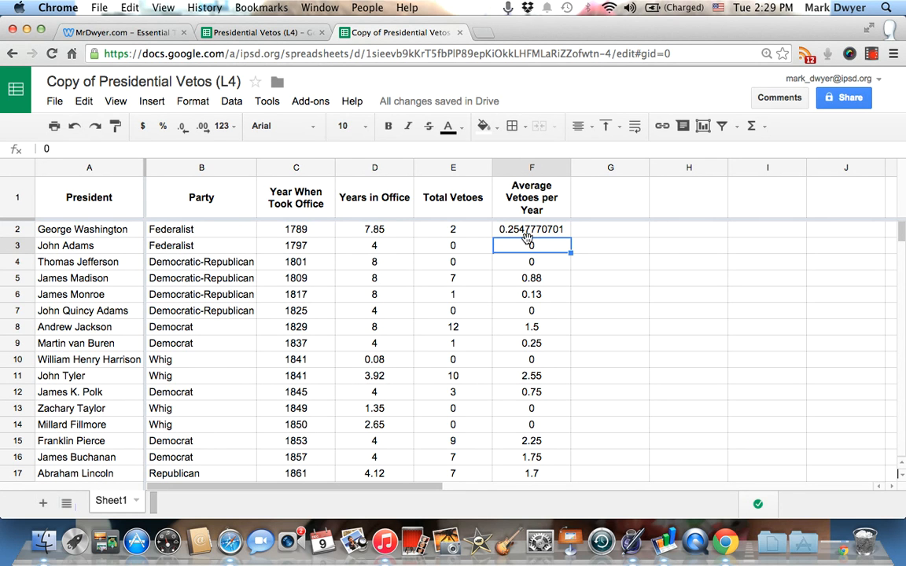
Fill the Average Vetoes per Year formula down from F2 to Barack Obama's row and check the copied formulas in F3 to F5
click(541, 232)
scroll(543, 244, down, 3)
scroll(543, 244, up, 3)
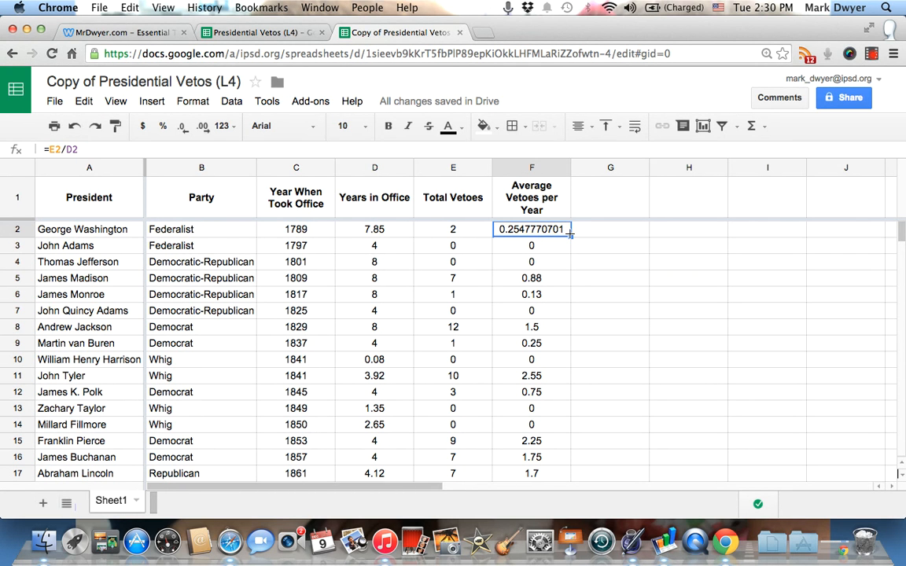
drag(571, 232, 545, 425)
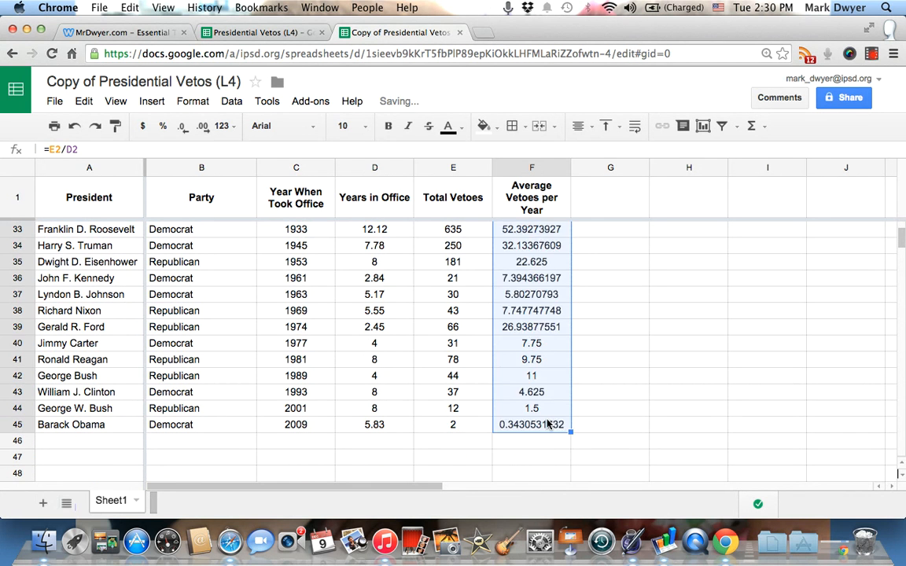
scroll(563, 340, up, 10)
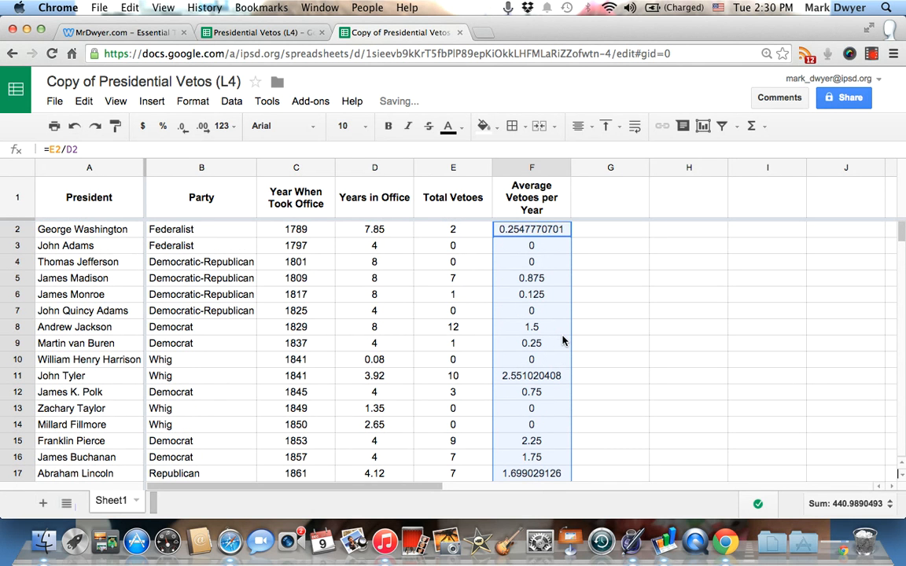
click(532, 247)
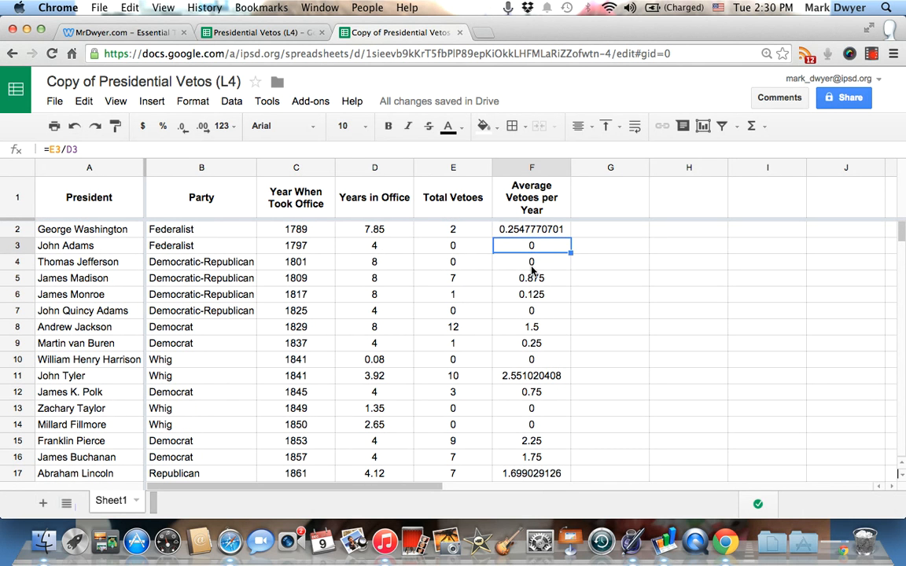
click(531, 264)
click(531, 281)
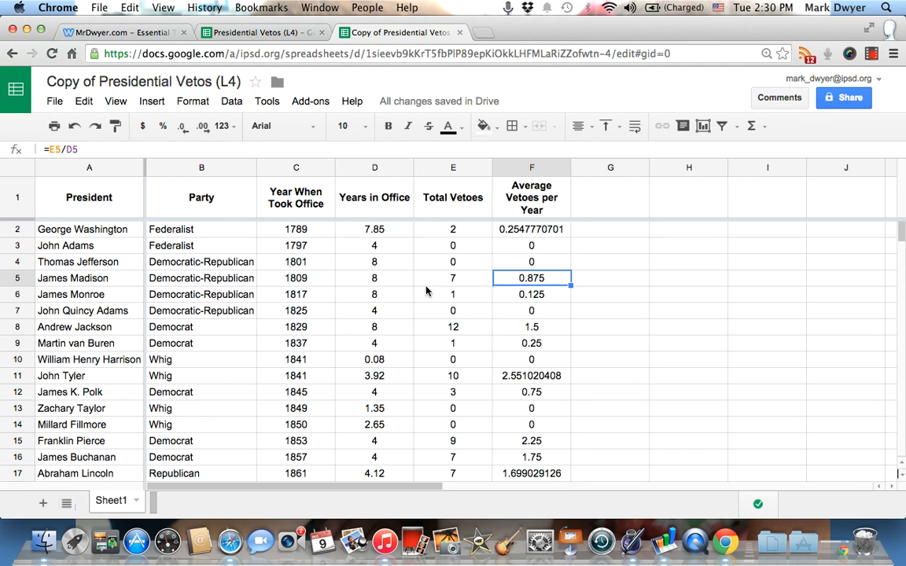
Try James Madison's Total Vetoes at 12 to test the average formula, and undo the change
click(445, 285)
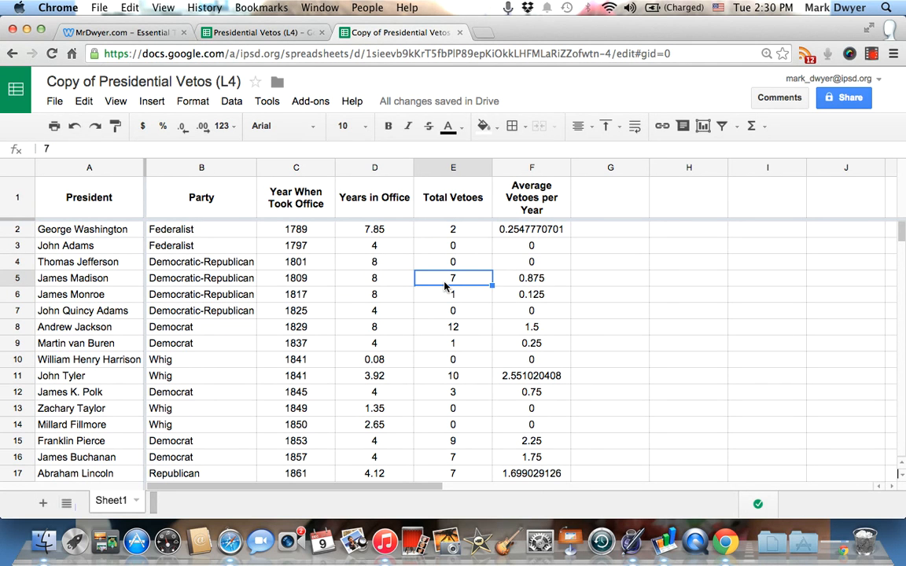
text(12)
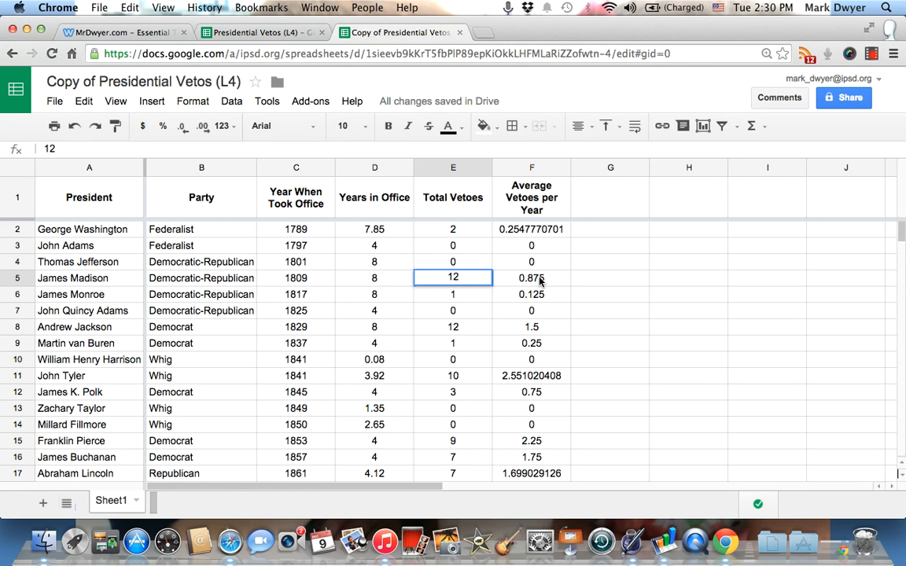
key(Return)
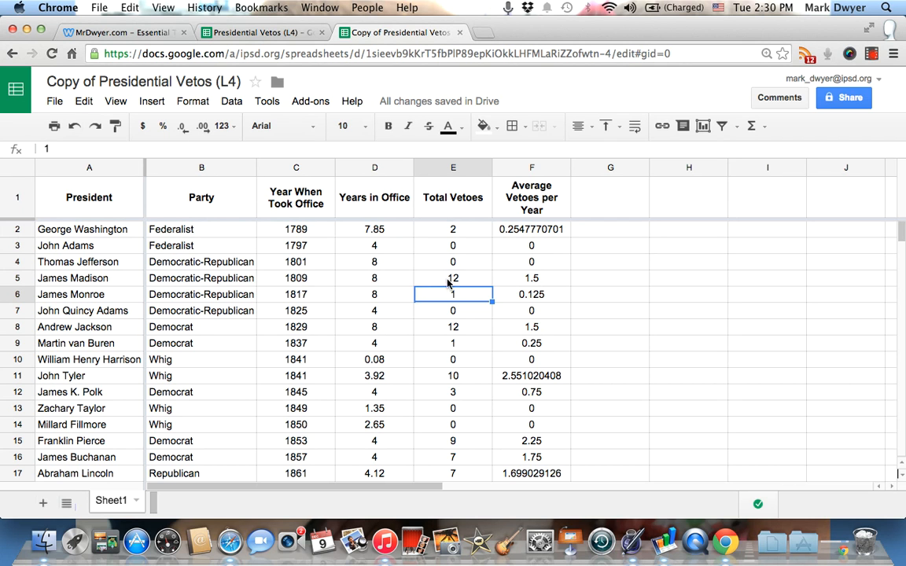
click(73, 128)
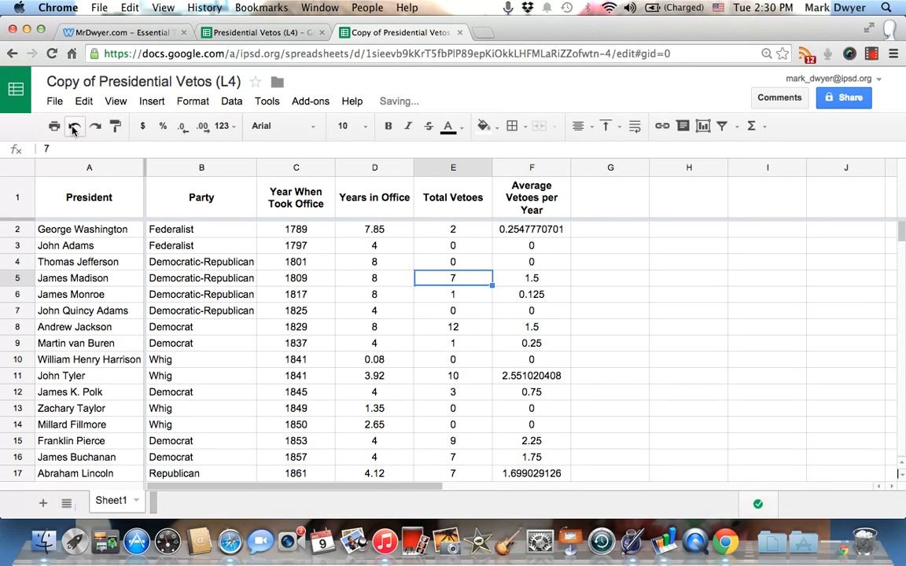
Format the Average Vetoes per Year column as Number with two decimal places and check it down to the last president
click(535, 168)
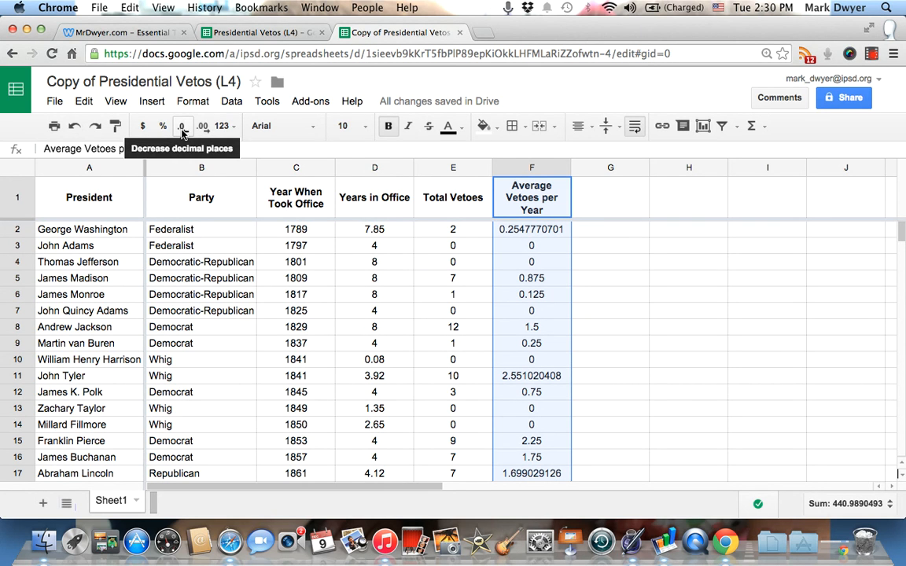
click(231, 128)
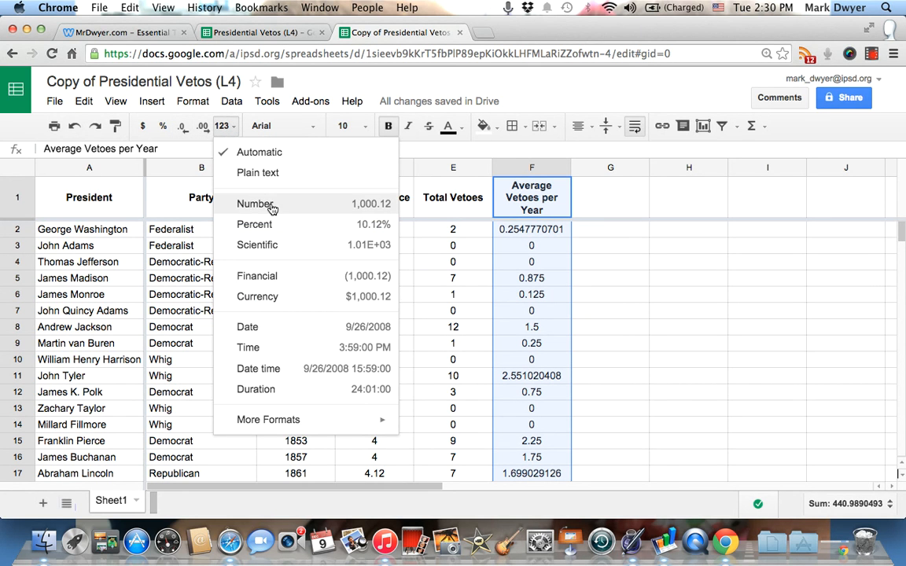
click(382, 209)
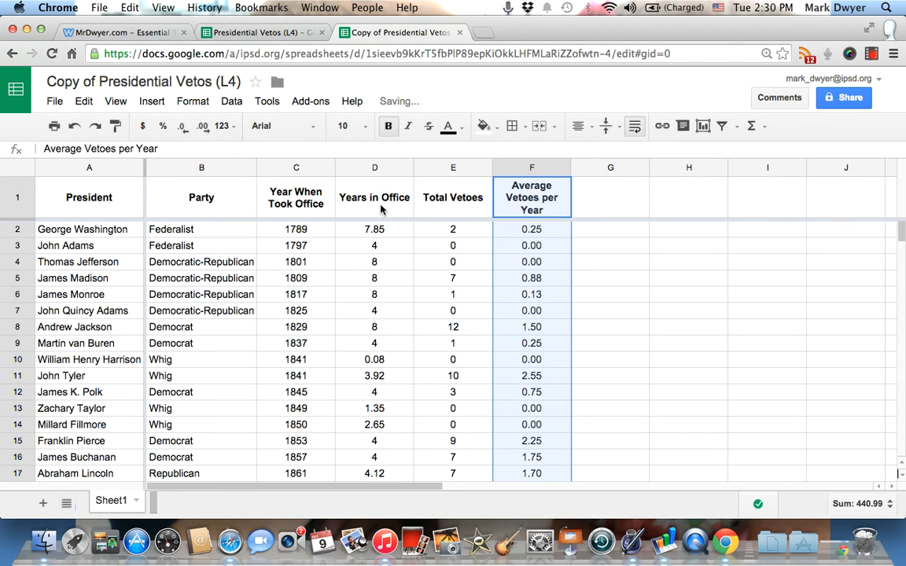
click(530, 261)
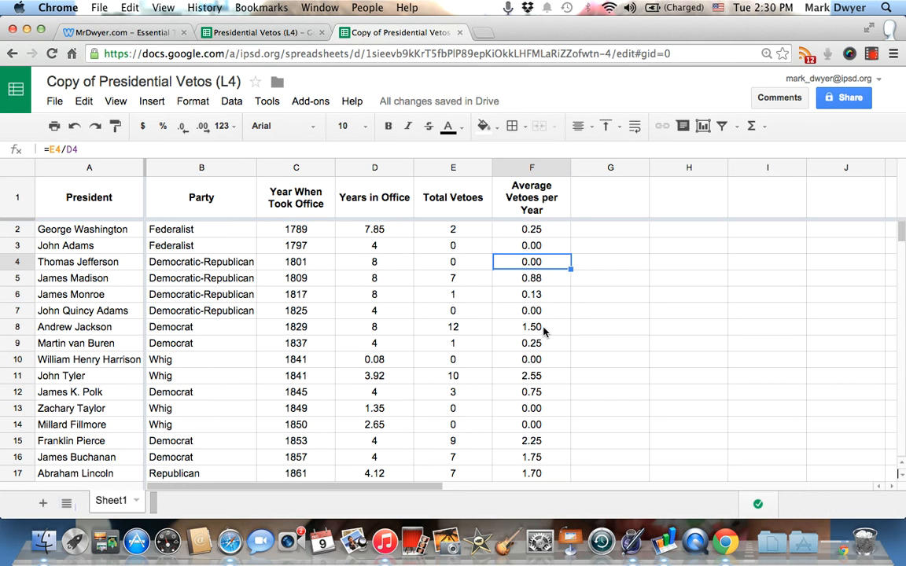
scroll(543, 330, down, 11)
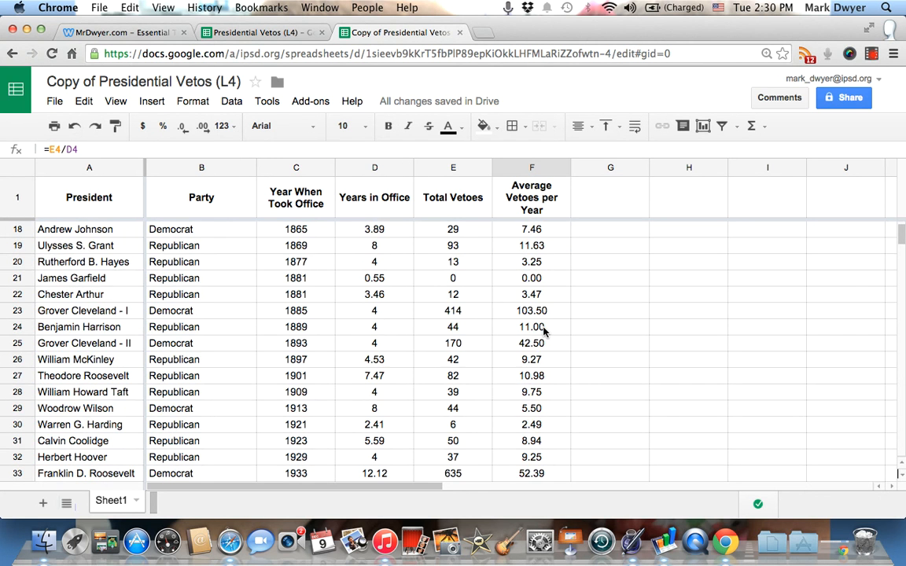
scroll(543, 331, down, 5)
scroll(543, 331, up, 9)
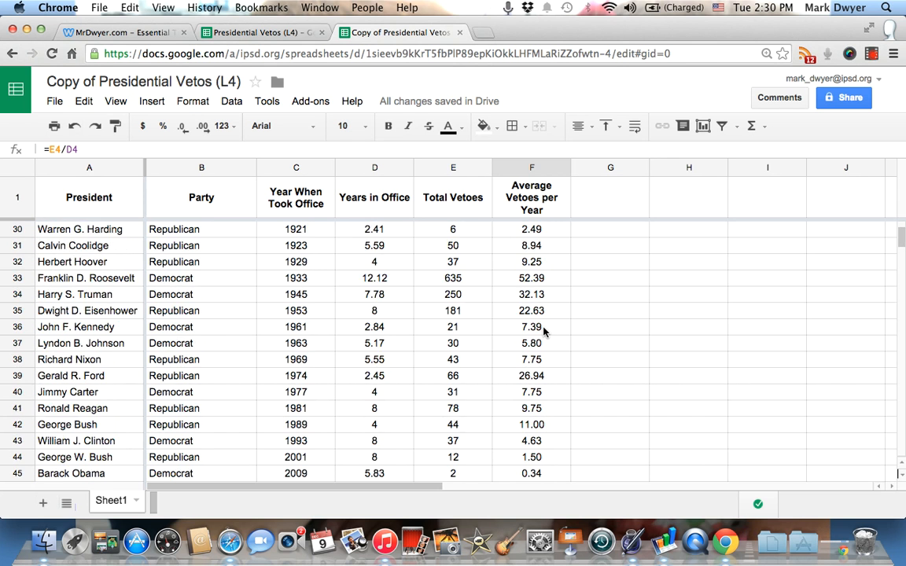
scroll(543, 330, up, 5)
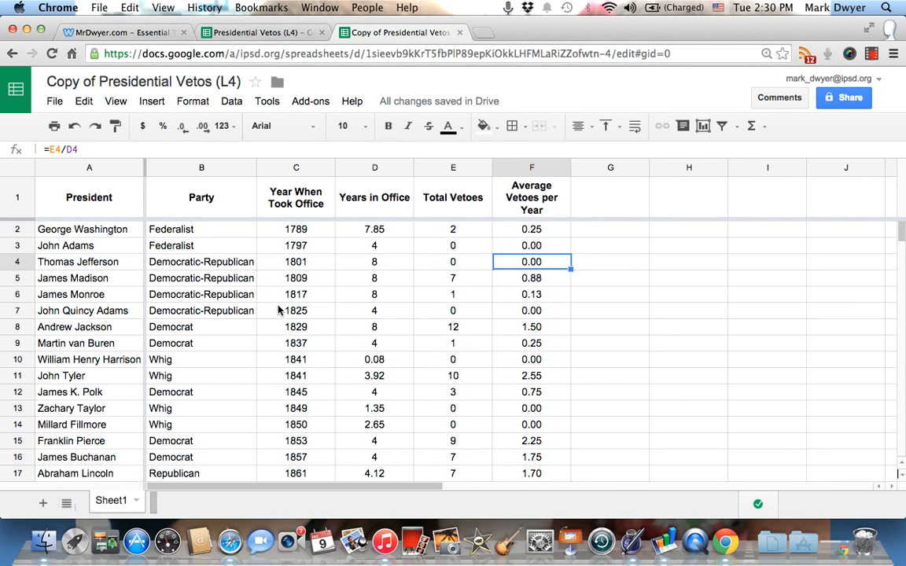
Sort the whole sheet by President from A to Z, treating the first row as a header row
click(233, 102)
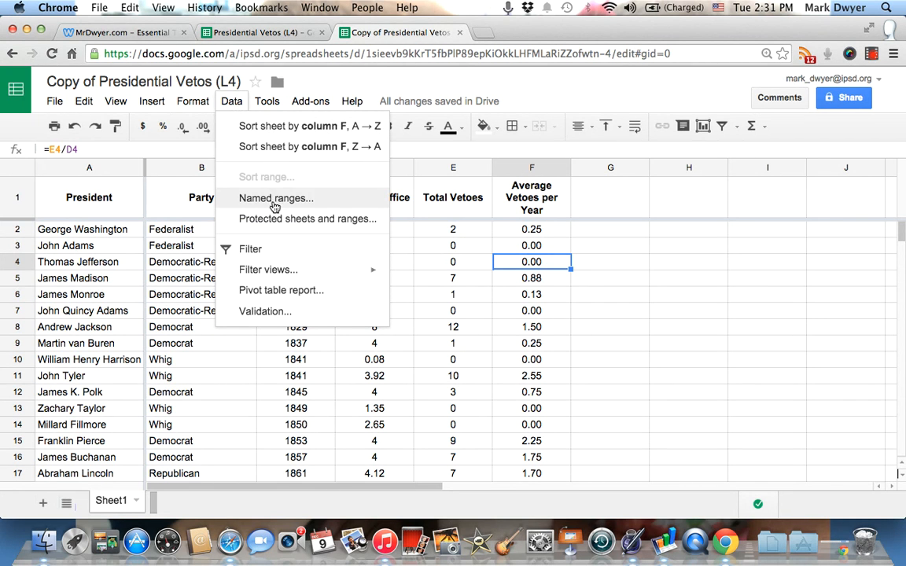
click(291, 358)
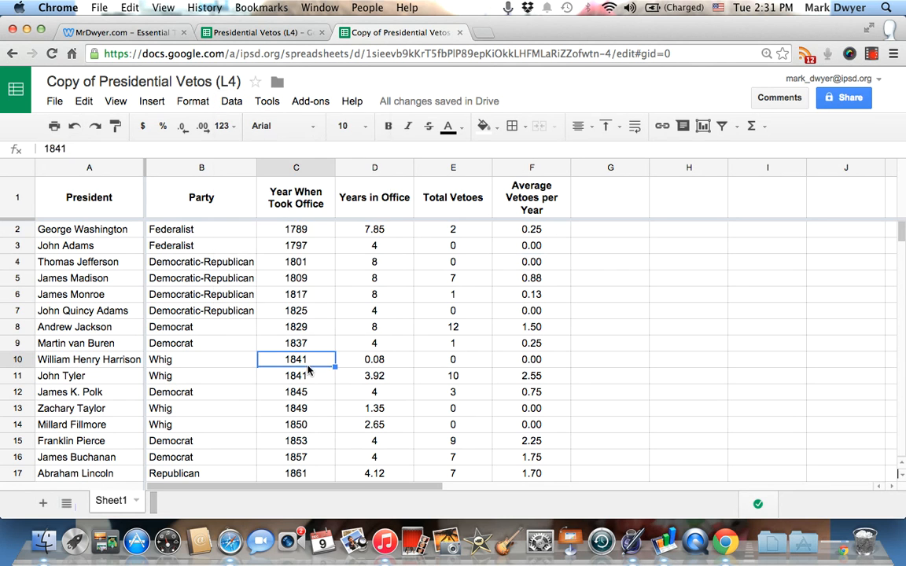
click(23, 171)
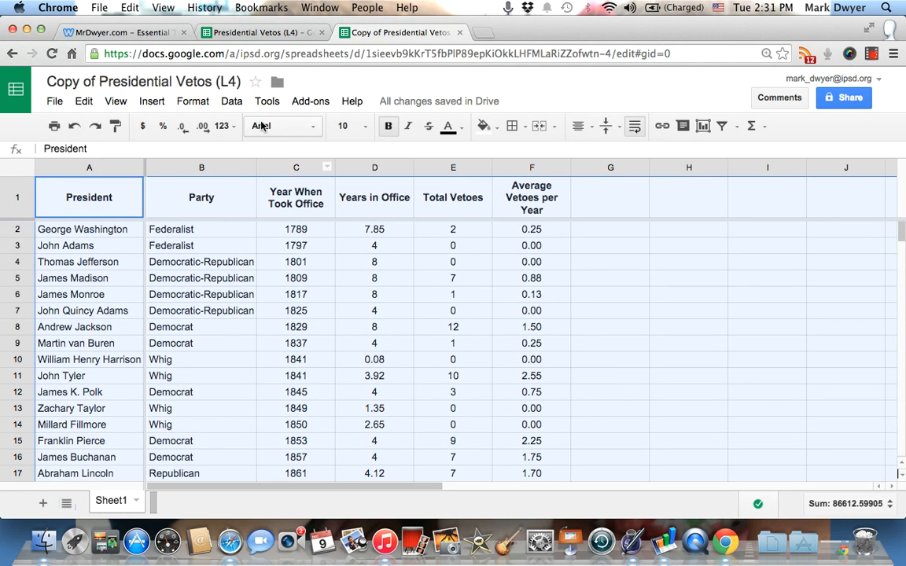
click(231, 102)
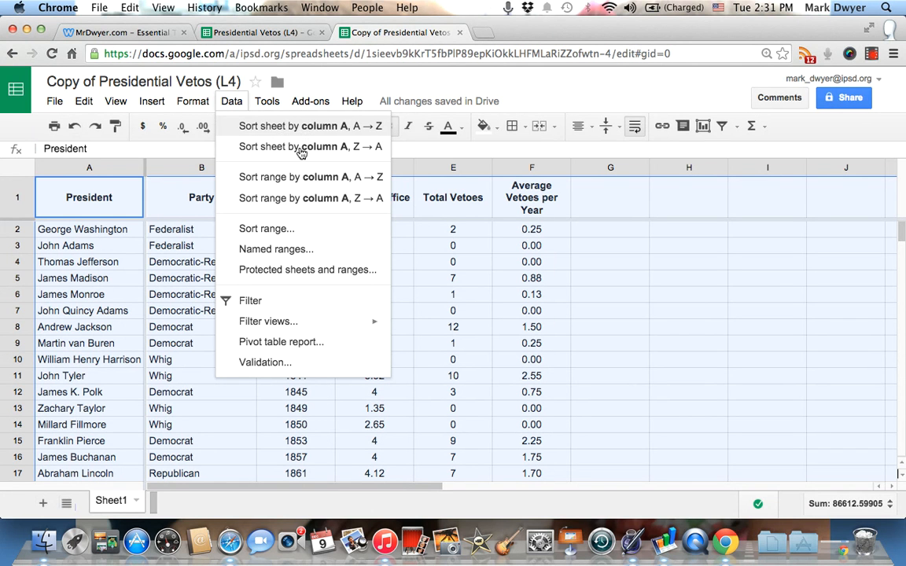
click(275, 235)
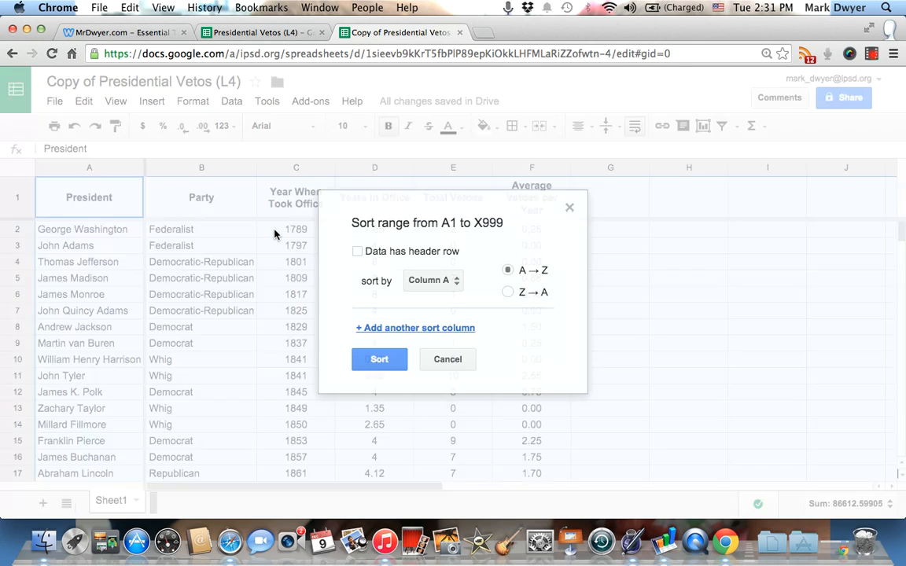
click(357, 252)
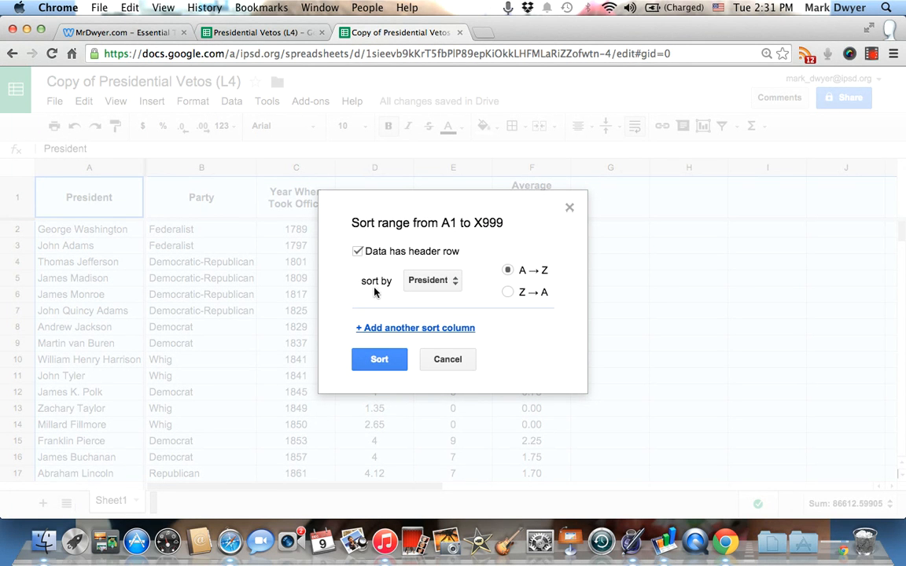
click(454, 283)
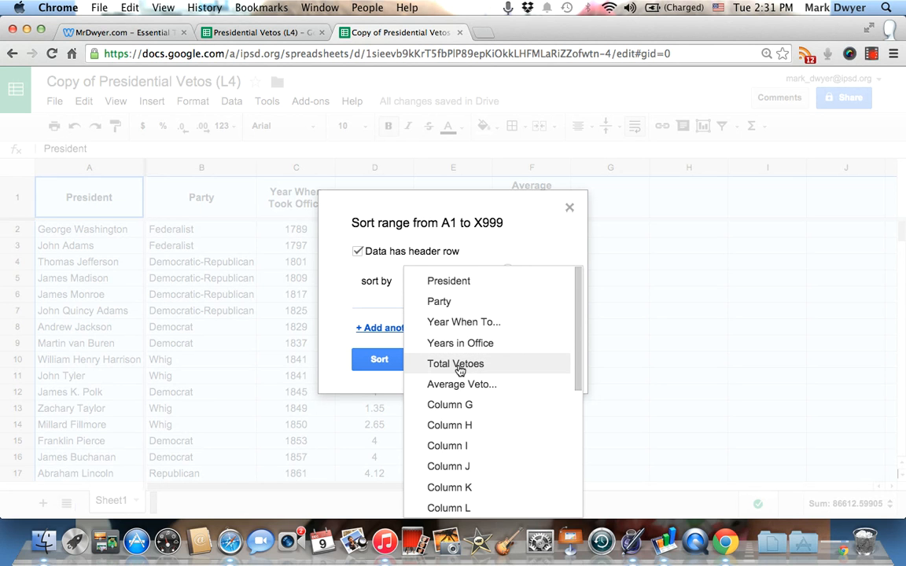
click(460, 289)
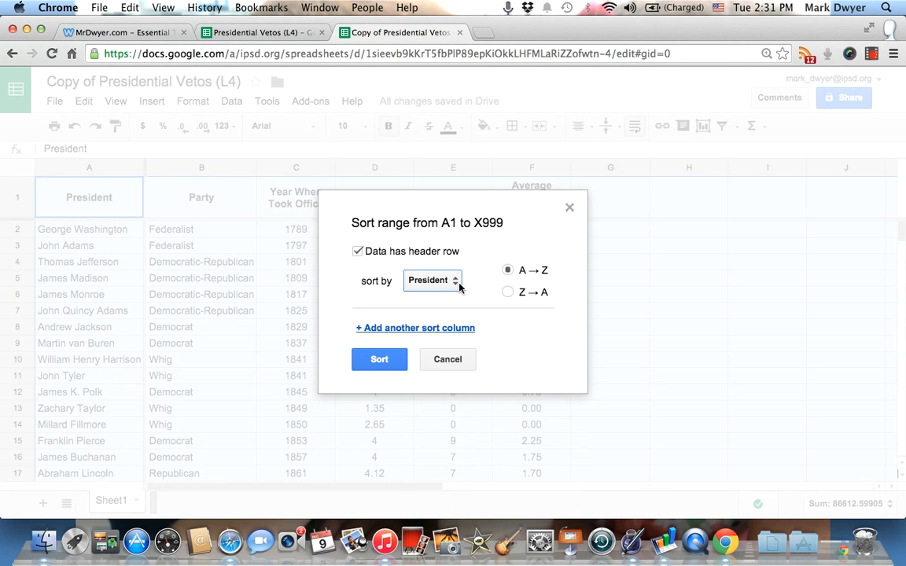
click(386, 361)
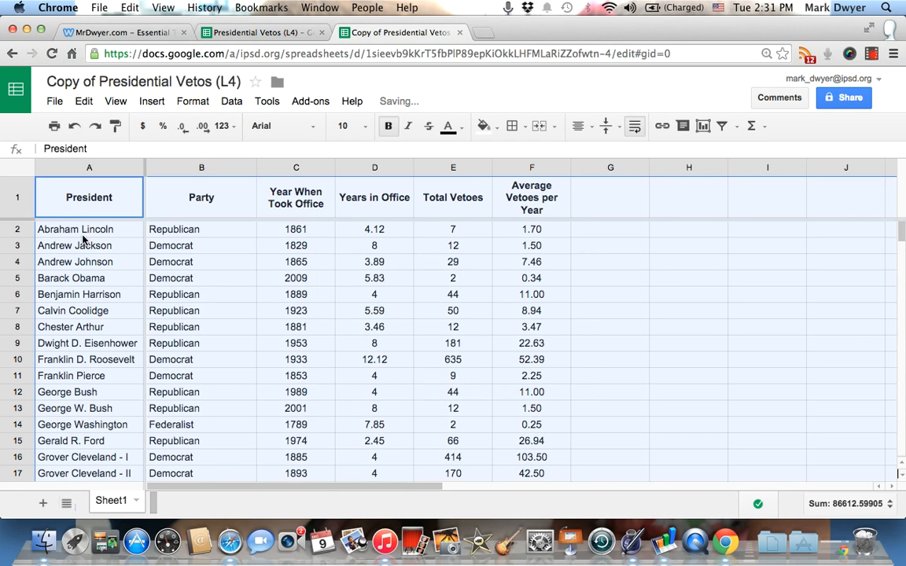
Look through the full list of presidents to check its alphabetical order by first name
click(66, 277)
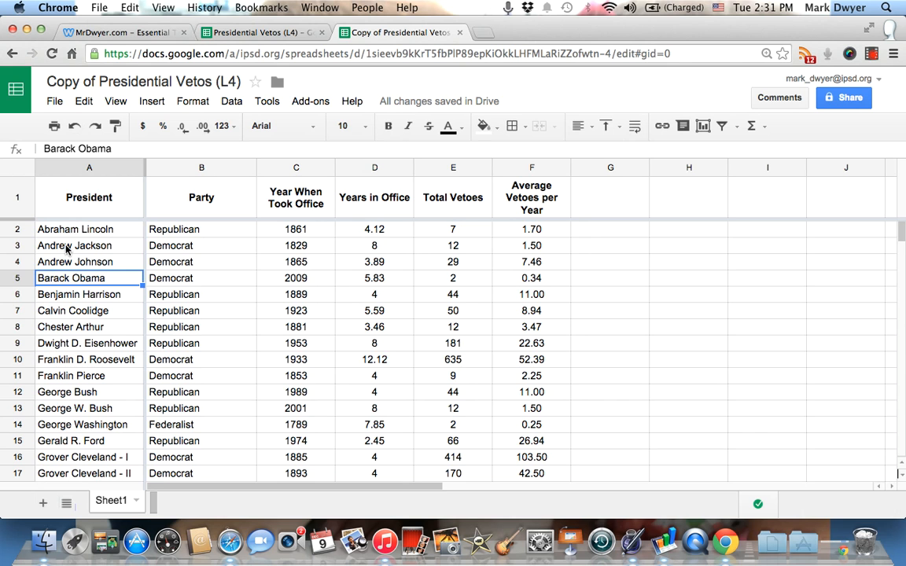
scroll(66, 249, down, 2)
scroll(66, 246, up, 2)
scroll(89, 298, down, 8)
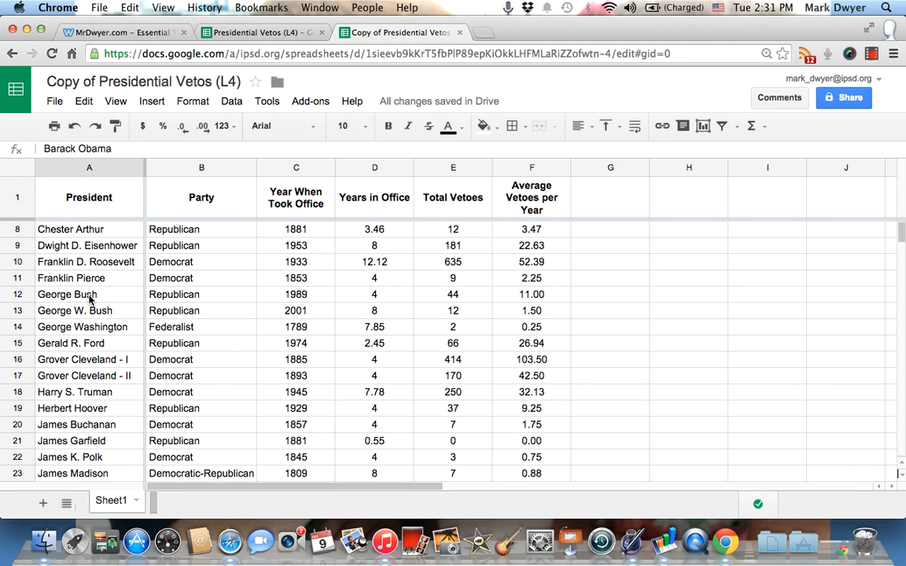
scroll(89, 298, down, 8)
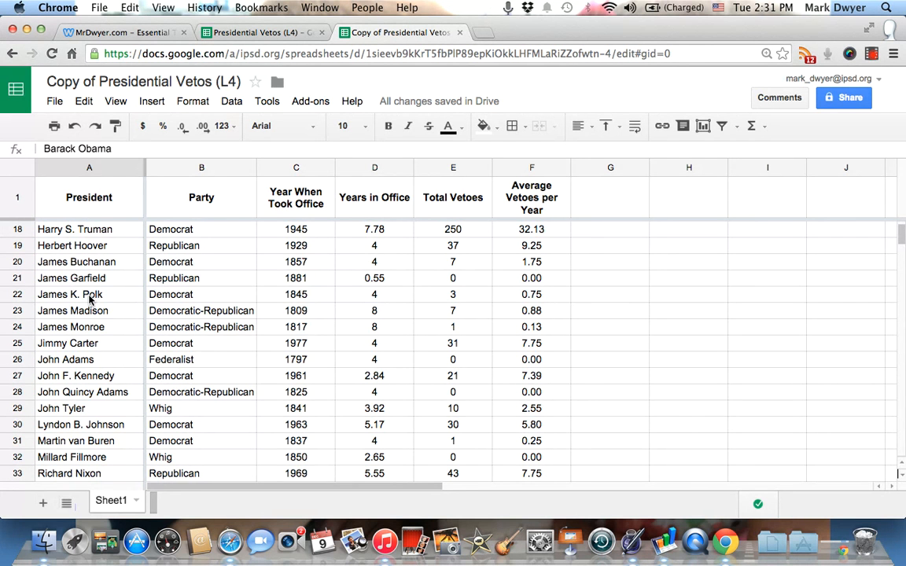
scroll(89, 298, down, 13)
scroll(89, 298, up, 20)
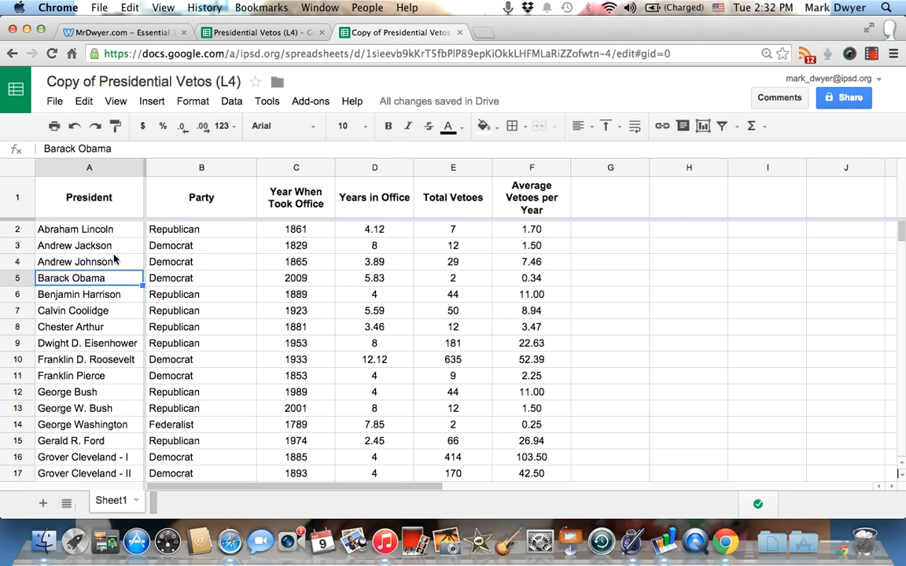
scroll(86, 255, down, 6)
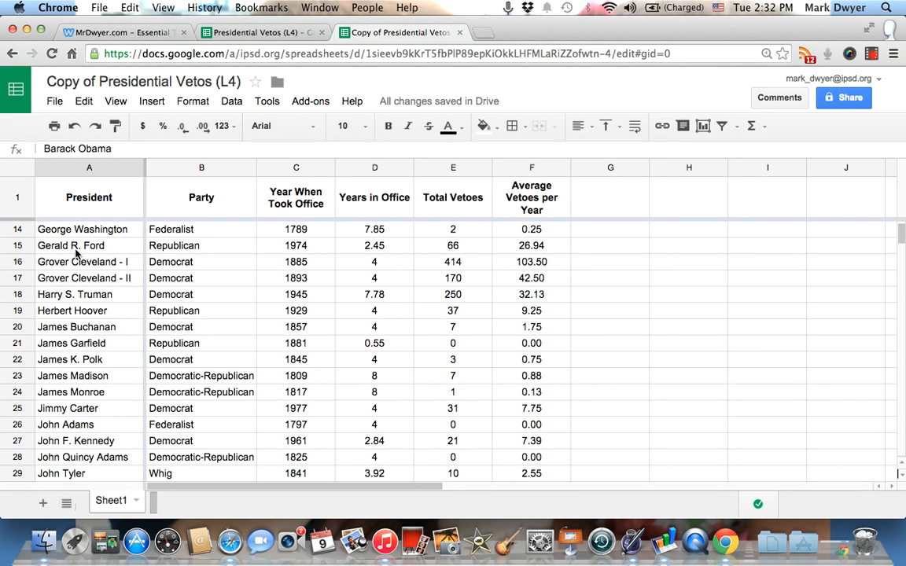
scroll(76, 251, up, 6)
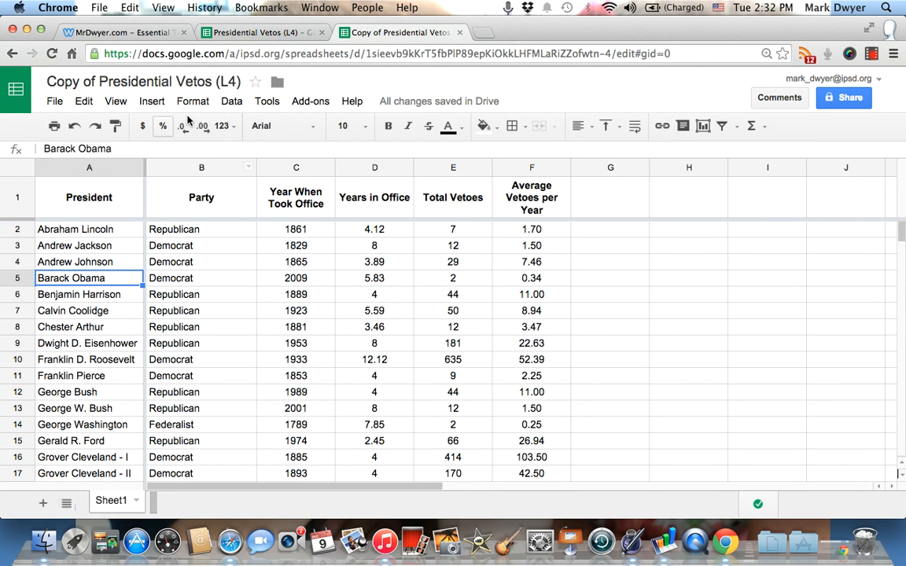
Sort the sheet by the Party column from A to Z and check the party groups down to the last president
click(209, 168)
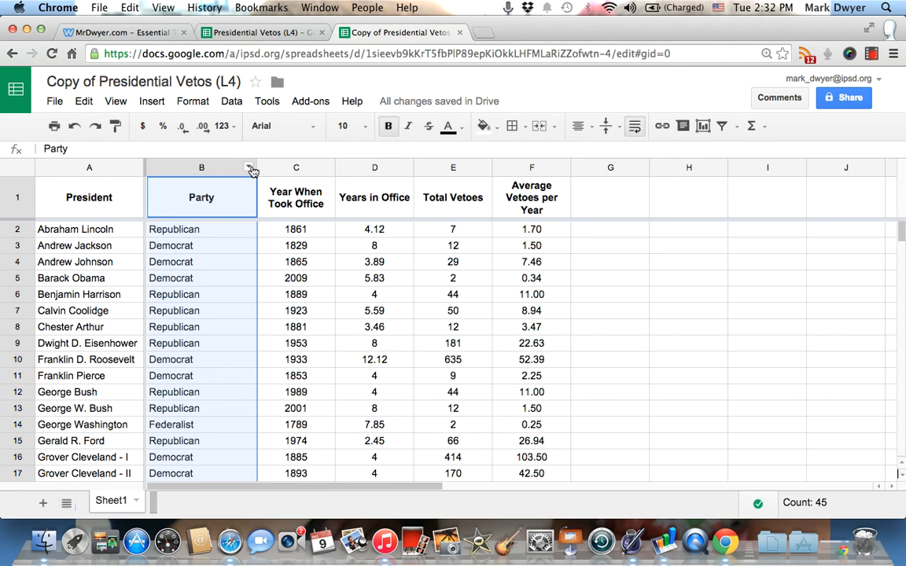
click(248, 168)
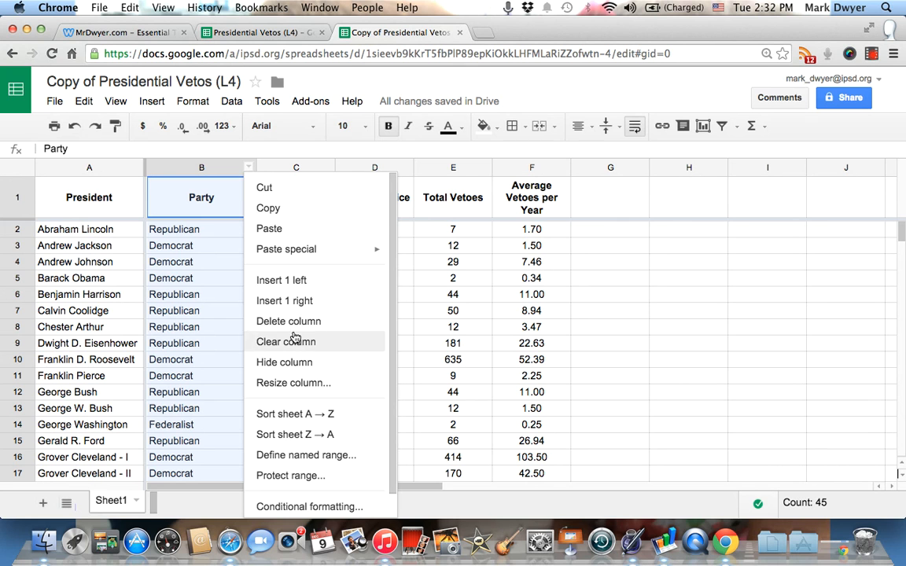
click(306, 417)
scroll(225, 343, down, 2)
click(210, 295)
scroll(210, 297, down, 3)
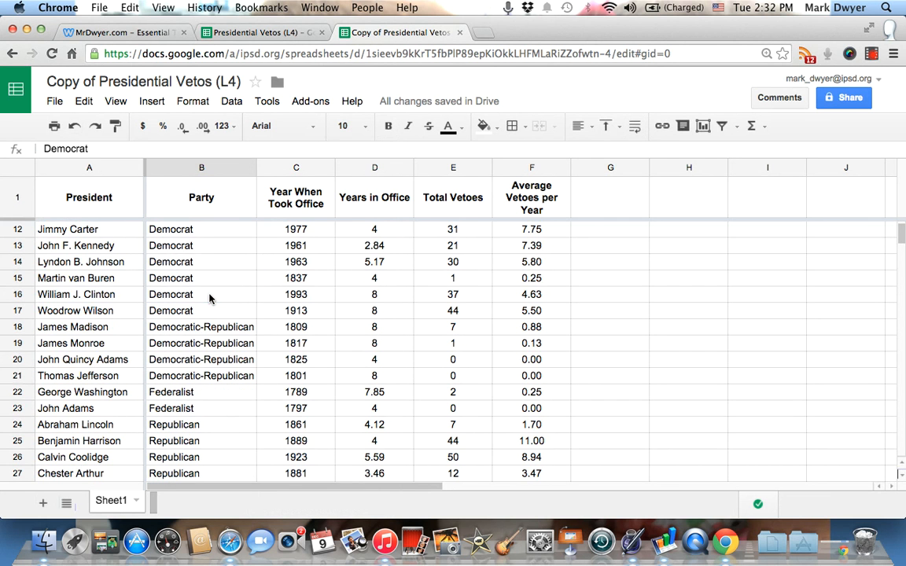
scroll(203, 330, down, 3)
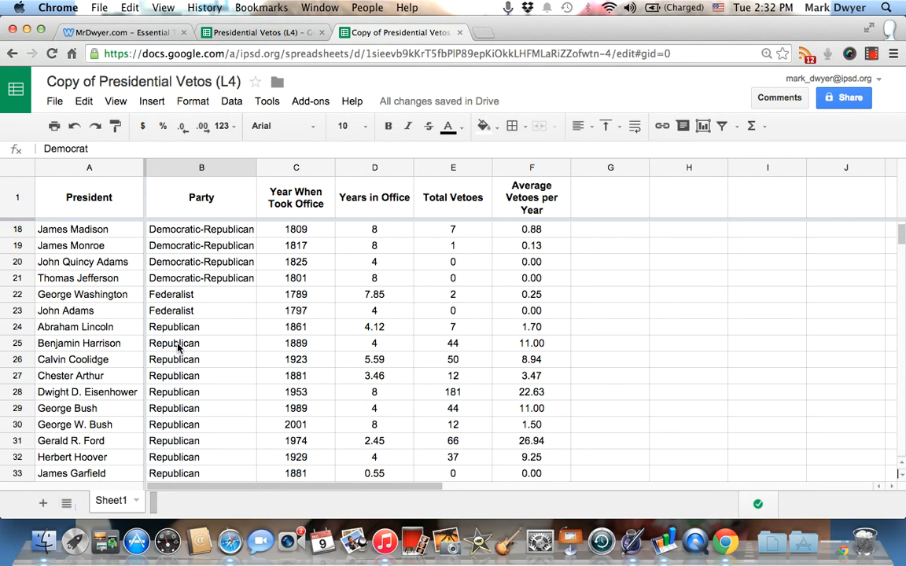
scroll(179, 349, down, 1)
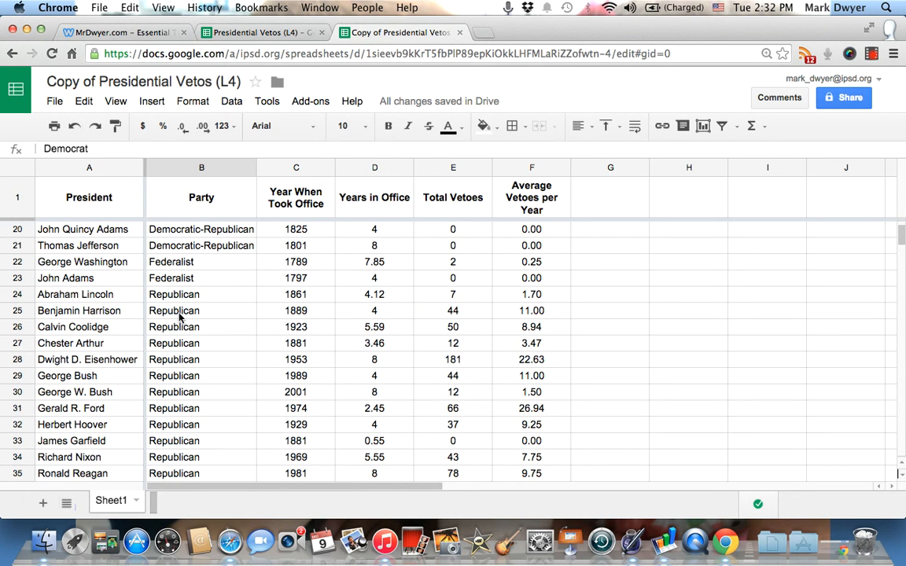
scroll(179, 316, down, 6)
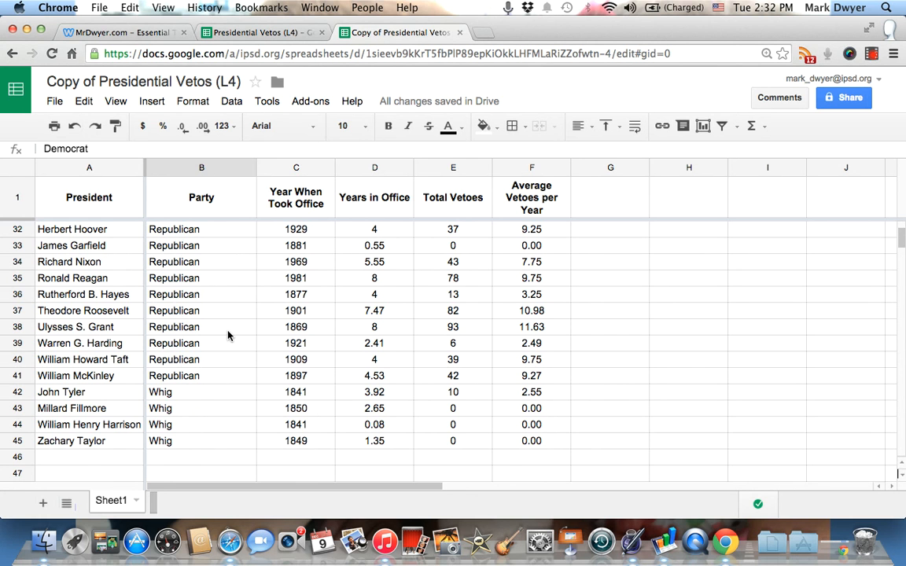
scroll(228, 336, up, 15)
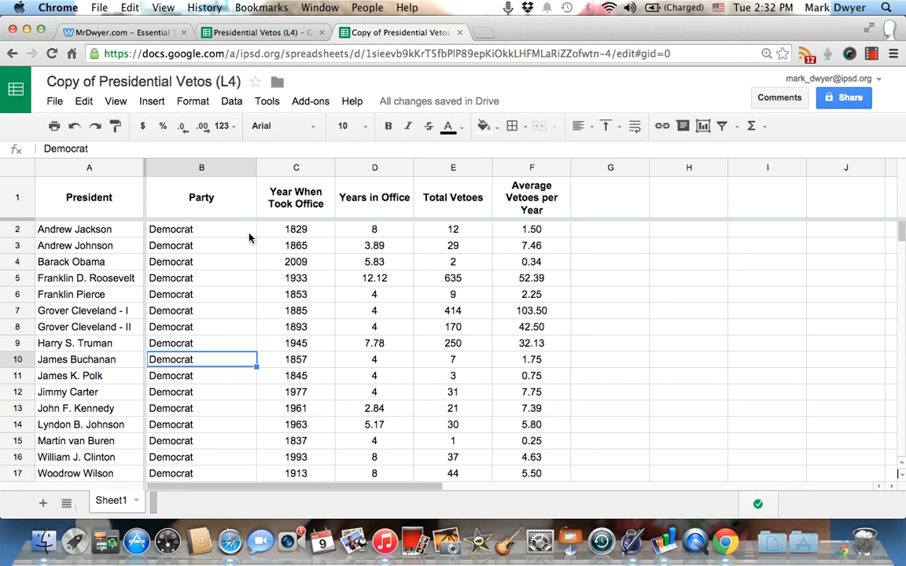
Sort the sheet by Year When Took Office in ascending order and check the years down the list
click(322, 169)
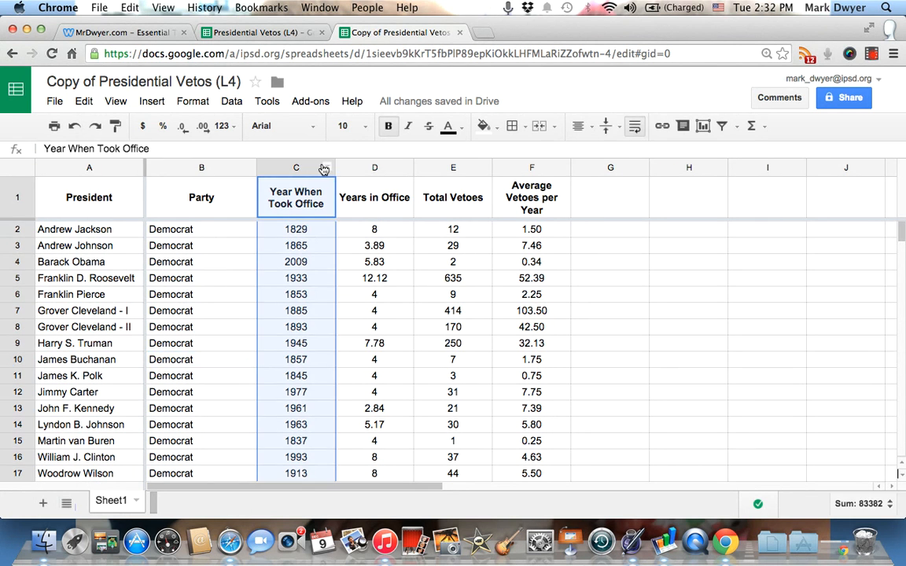
right_click(323, 169)
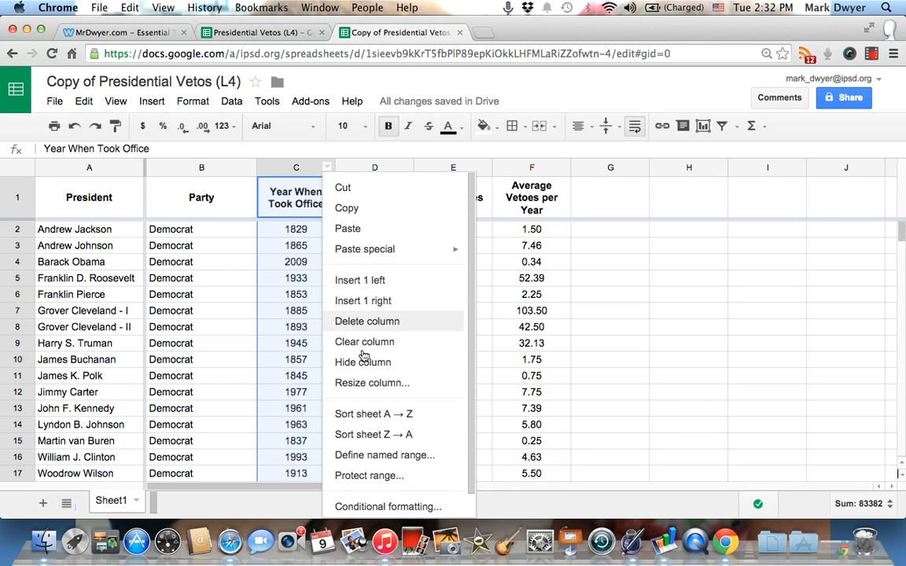
click(340, 415)
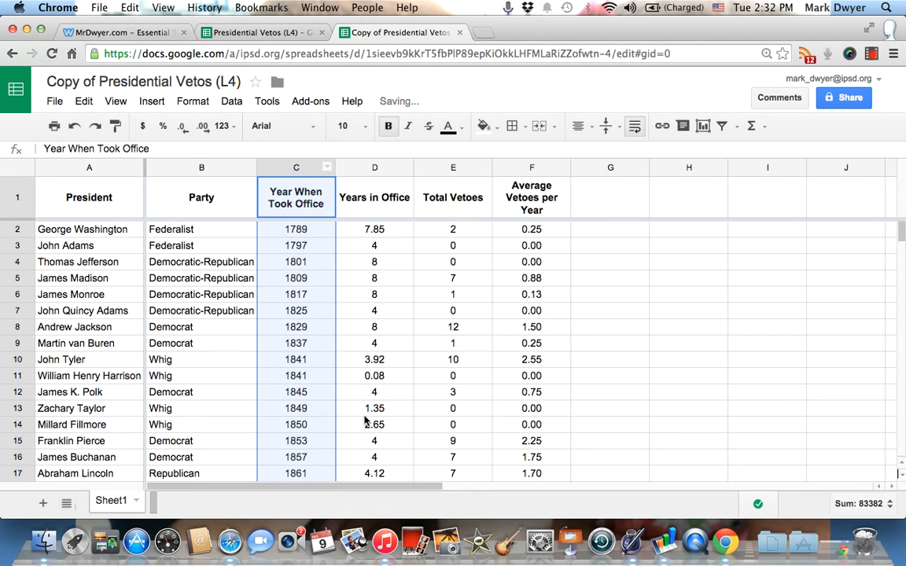
click(375, 294)
scroll(293, 307, down, 3)
scroll(293, 307, down, 8)
scroll(294, 307, down, 4)
scroll(293, 307, up, 10)
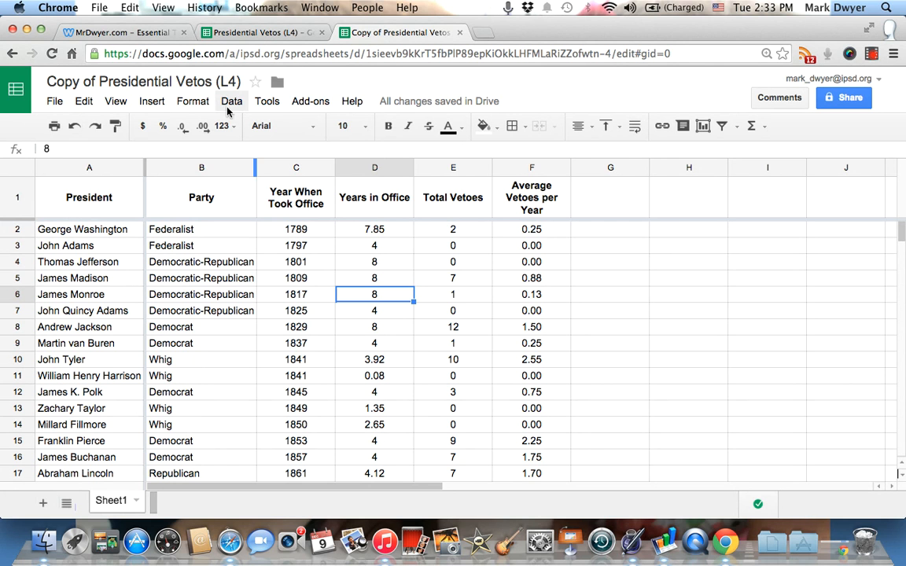
Sort the whole sheet, with its header row, by Total Vetoes and then by Party, both A to Z, and check the order
click(13, 172)
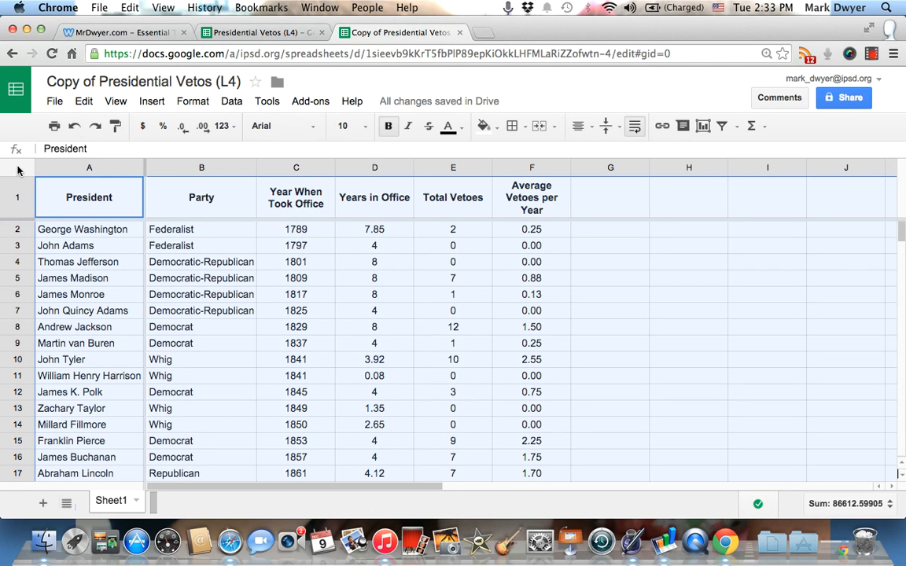
click(236, 105)
click(255, 229)
click(358, 251)
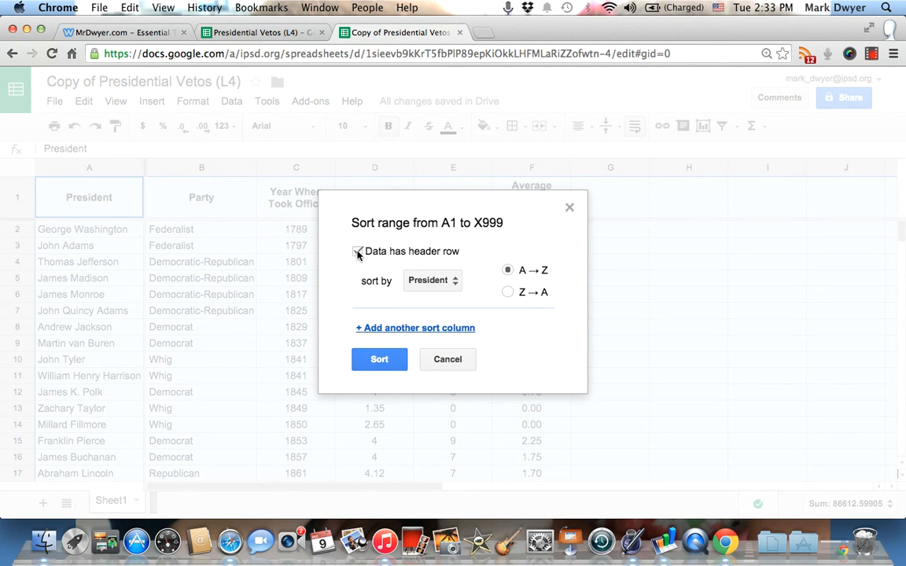
click(452, 285)
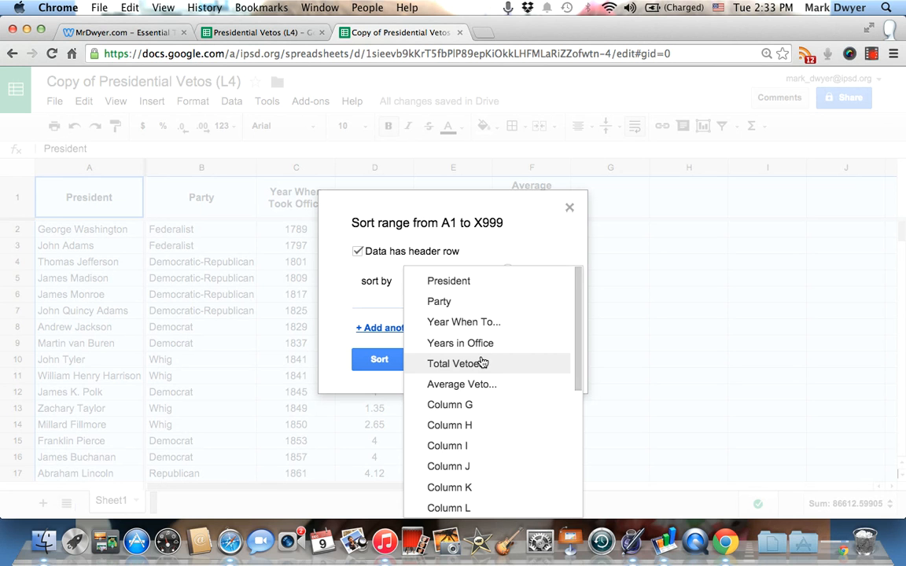
click(475, 366)
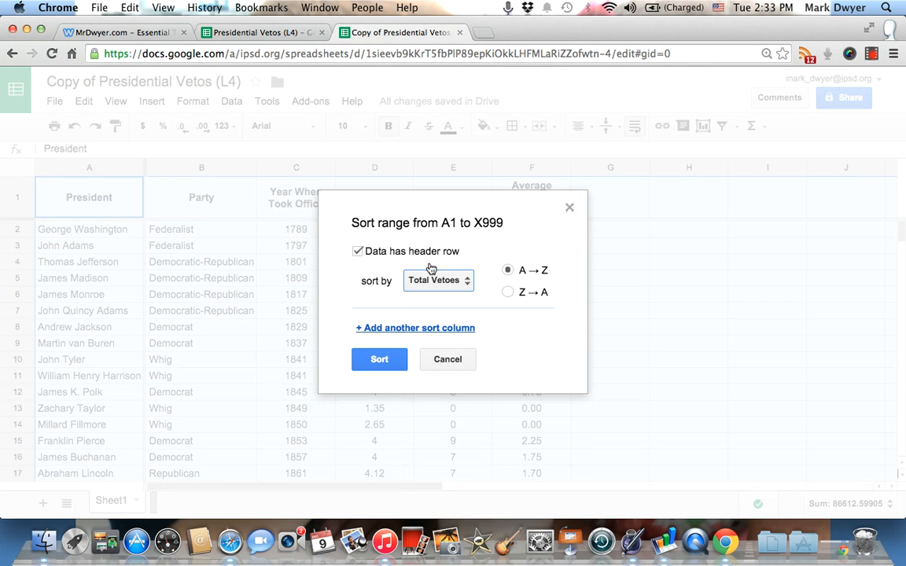
click(414, 328)
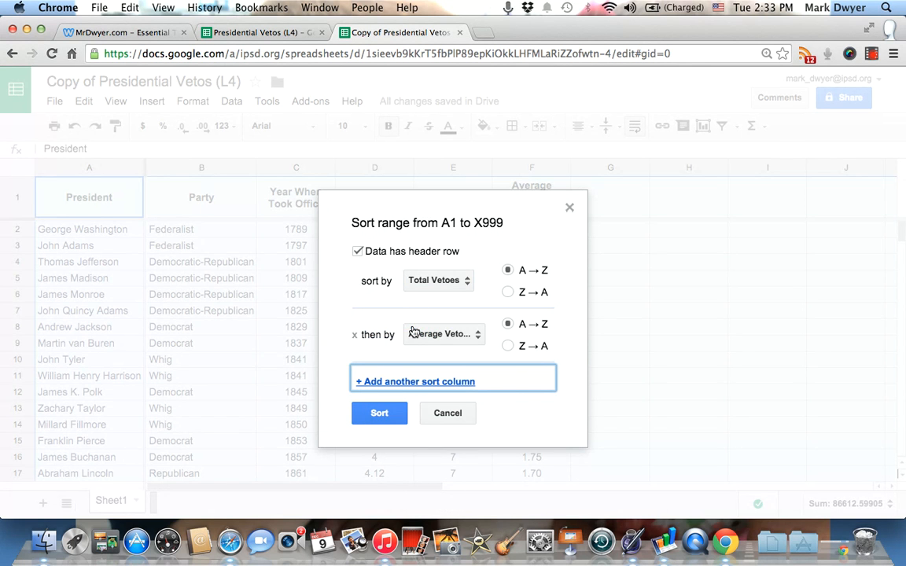
click(477, 337)
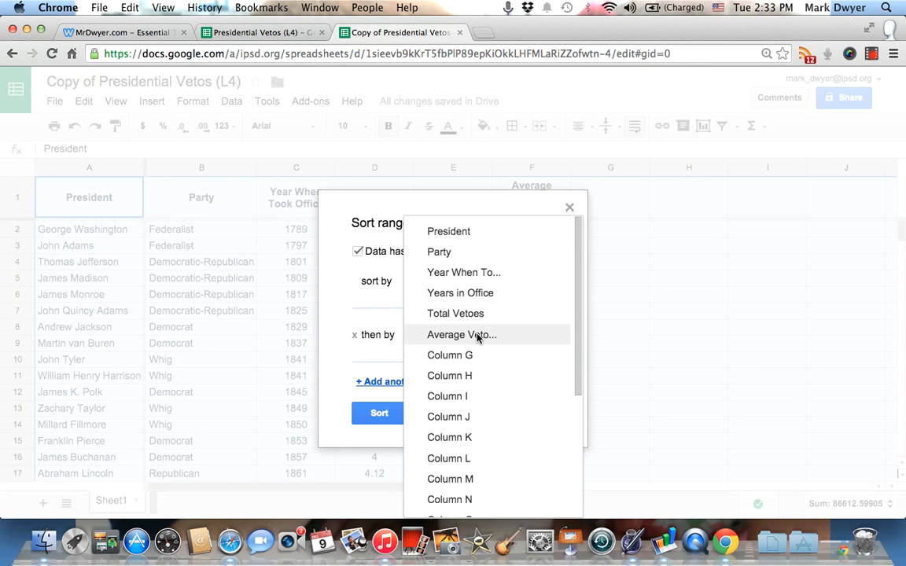
click(466, 253)
click(395, 412)
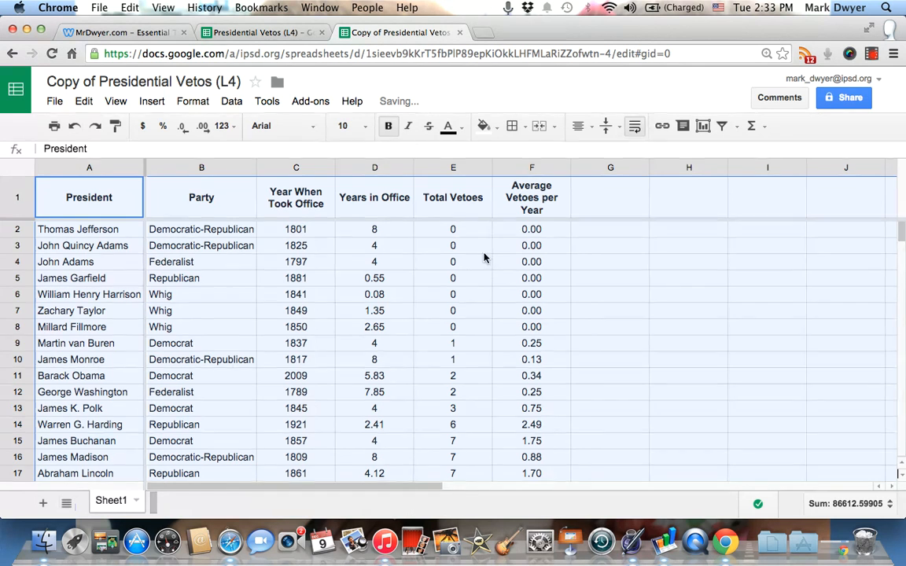
click(483, 262)
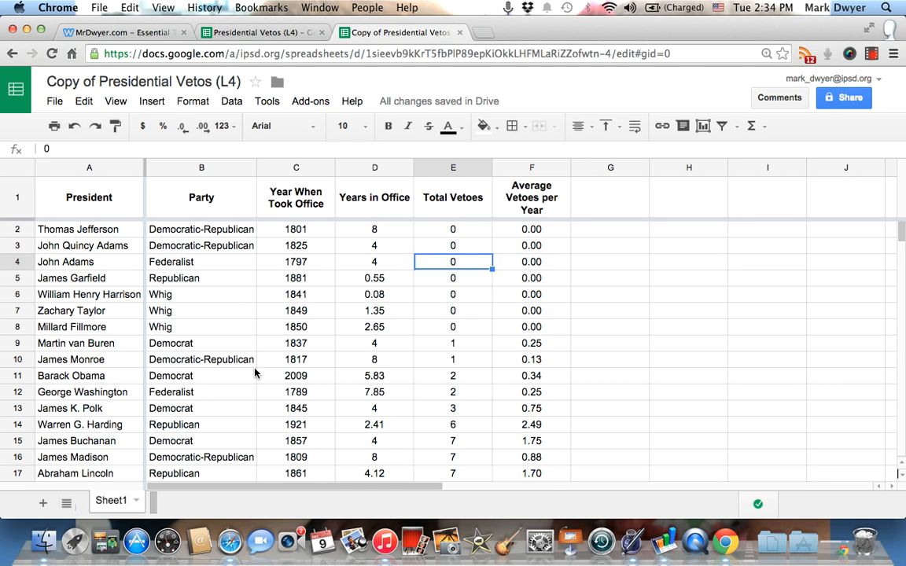
scroll(214, 370, down, 10)
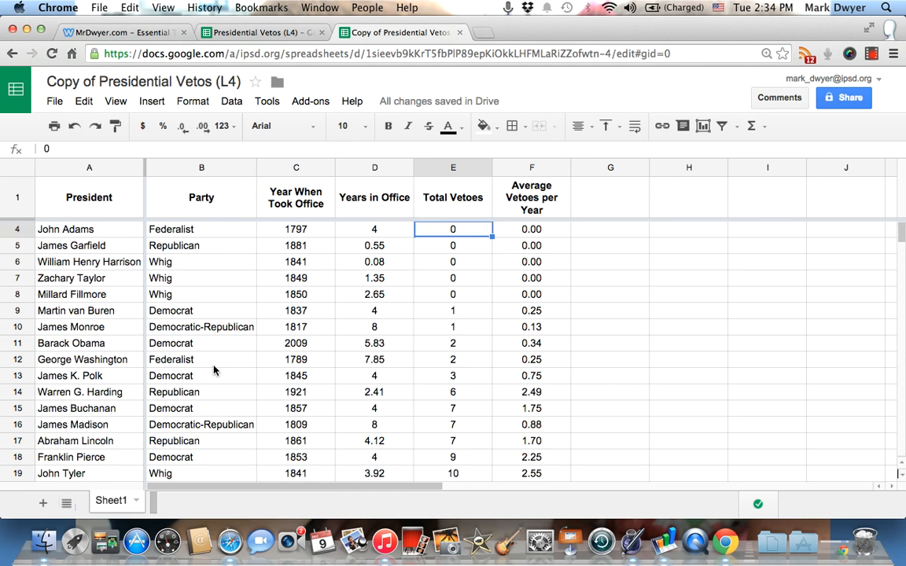
Check the Total Vetoes order down to the last president and return to the first rows
scroll(214, 370, down, 8)
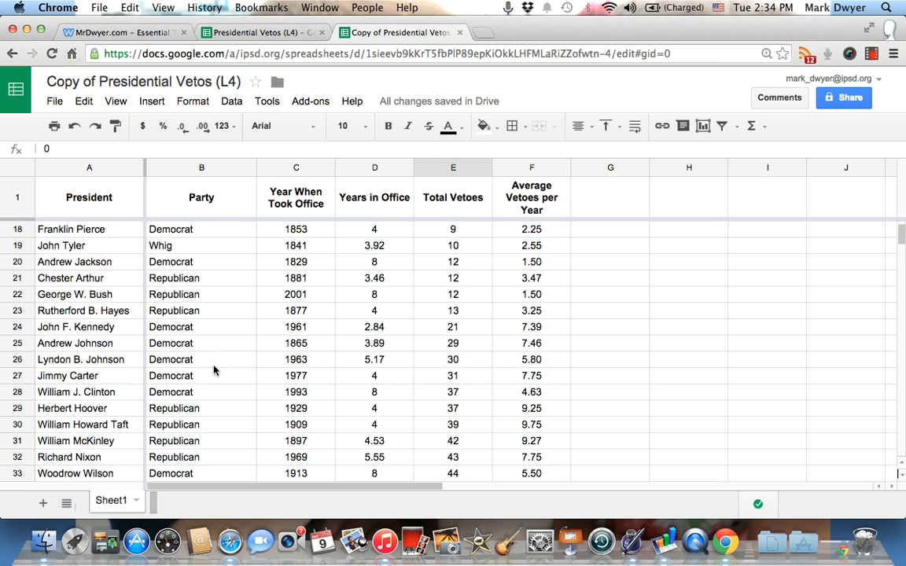
scroll(214, 369, down, 4)
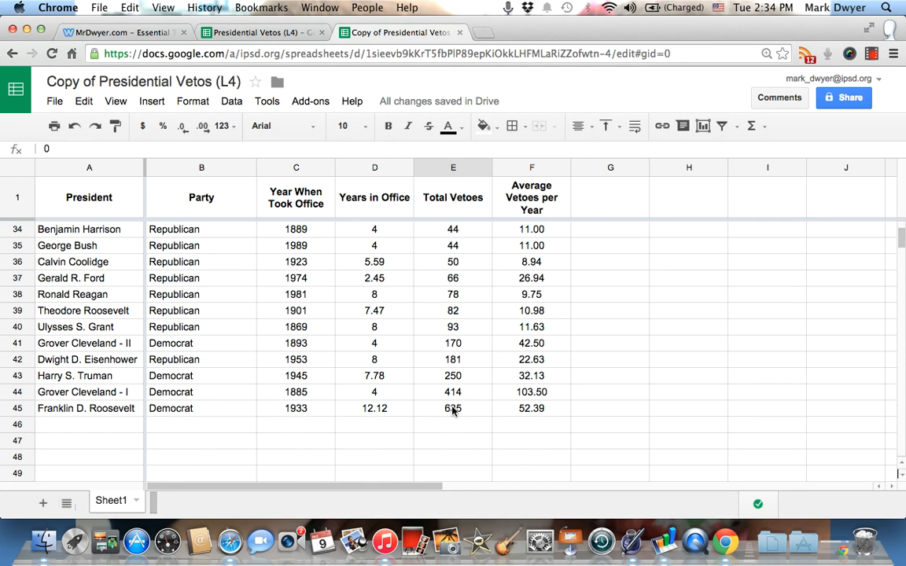
scroll(408, 297, up, 8)
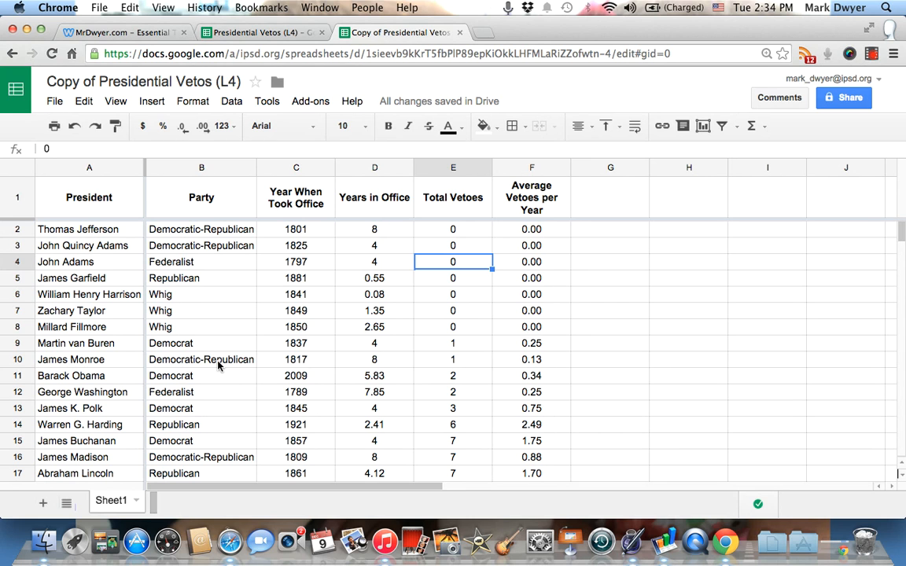
Create a pivot table report from the presidents' data and check its source range A1:F45 against the last rows of Sheet1
click(328, 291)
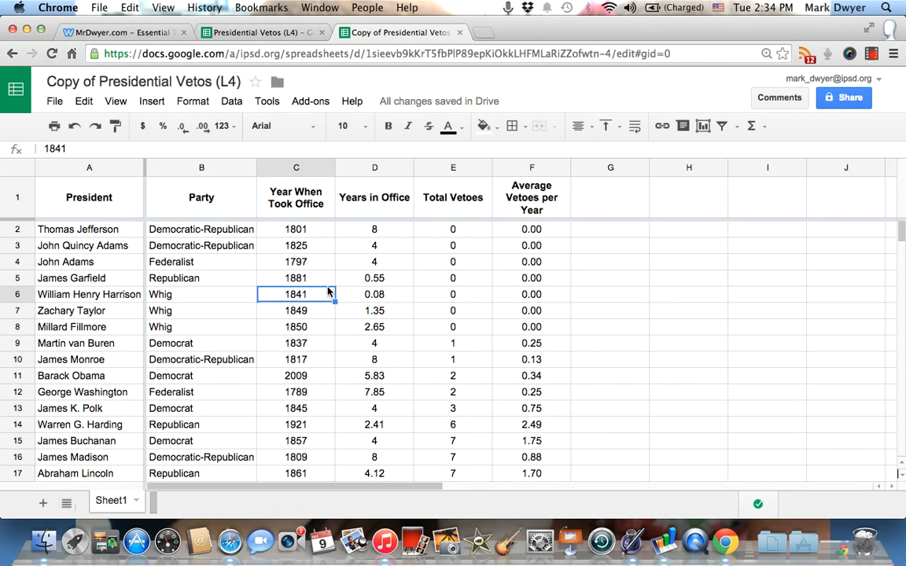
click(238, 107)
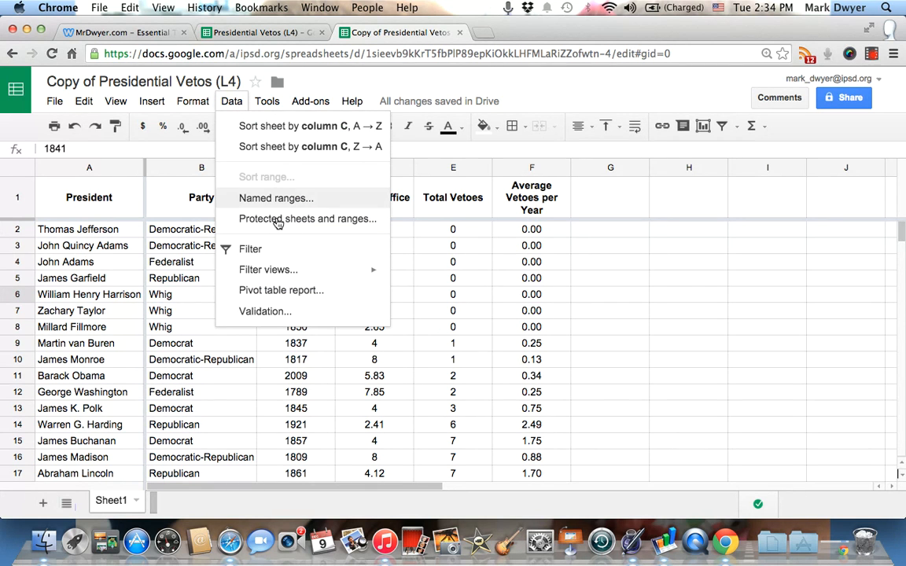
click(277, 294)
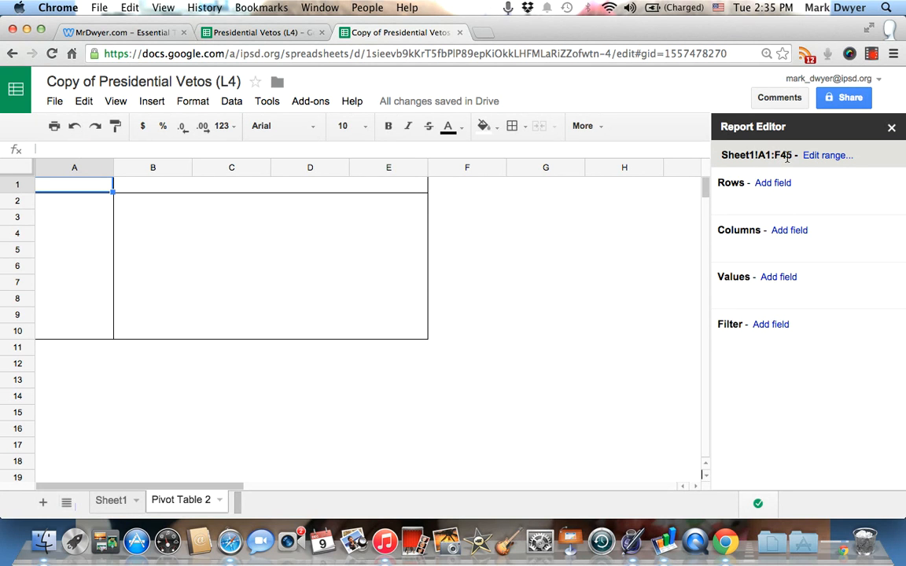
click(110, 510)
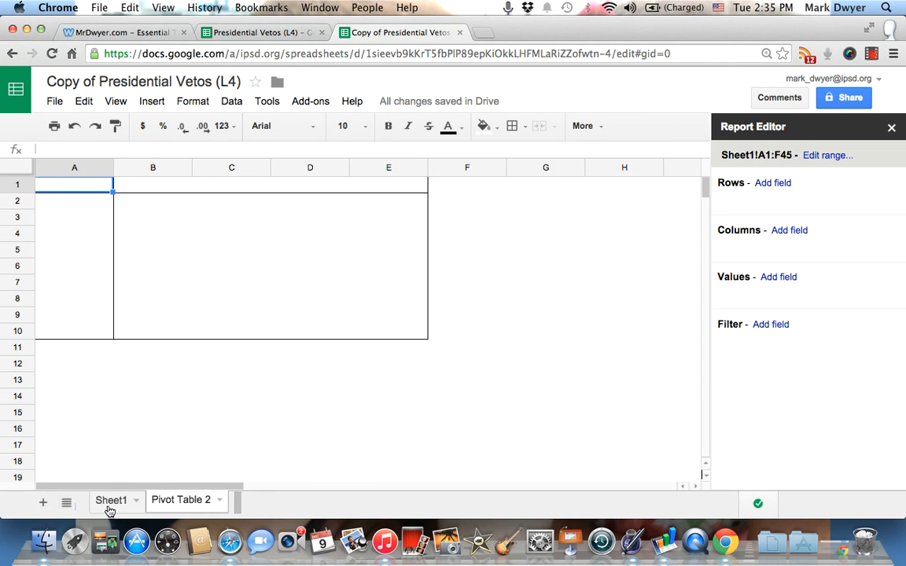
scroll(263, 401, down, 10)
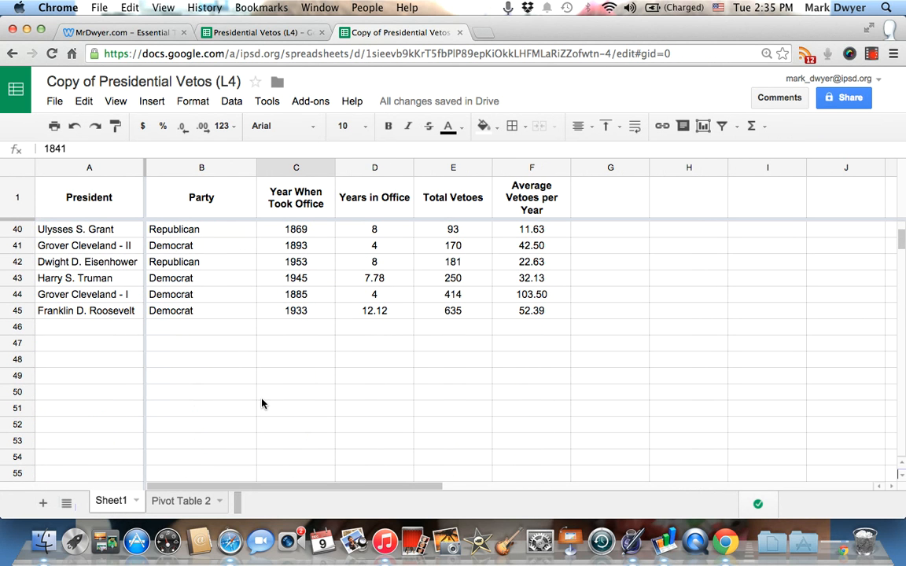
click(195, 501)
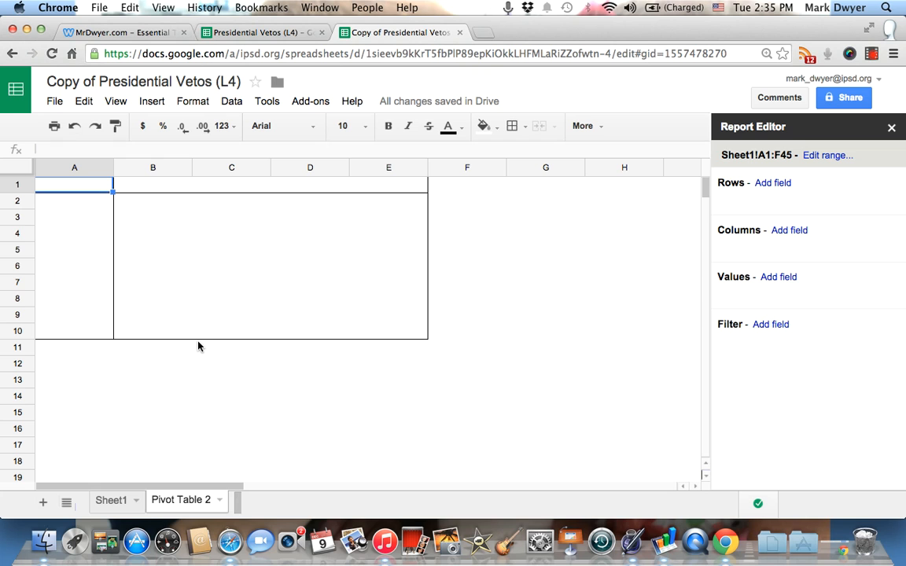
Group the pivot table's rows by Party with totals shown, and add Years in Office as a value summarized by SUM
click(774, 184)
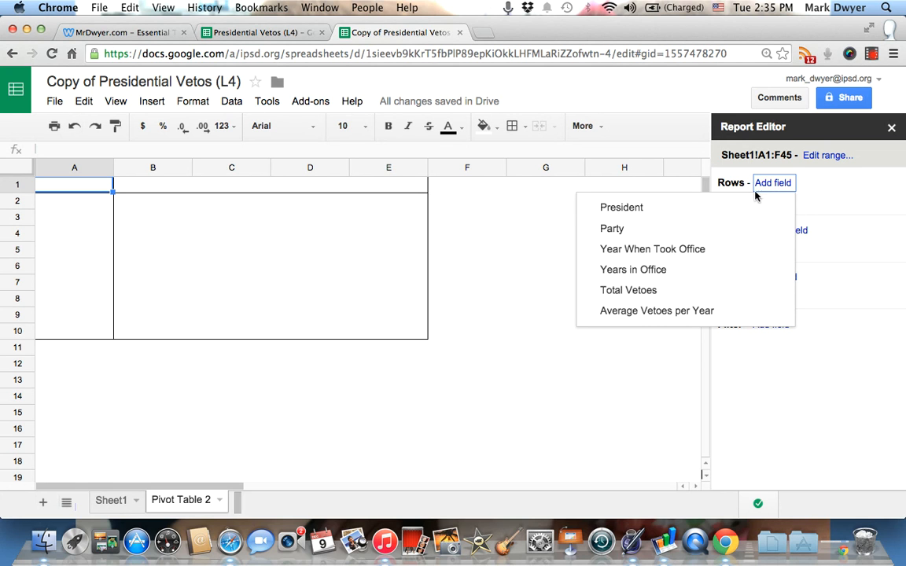
click(634, 229)
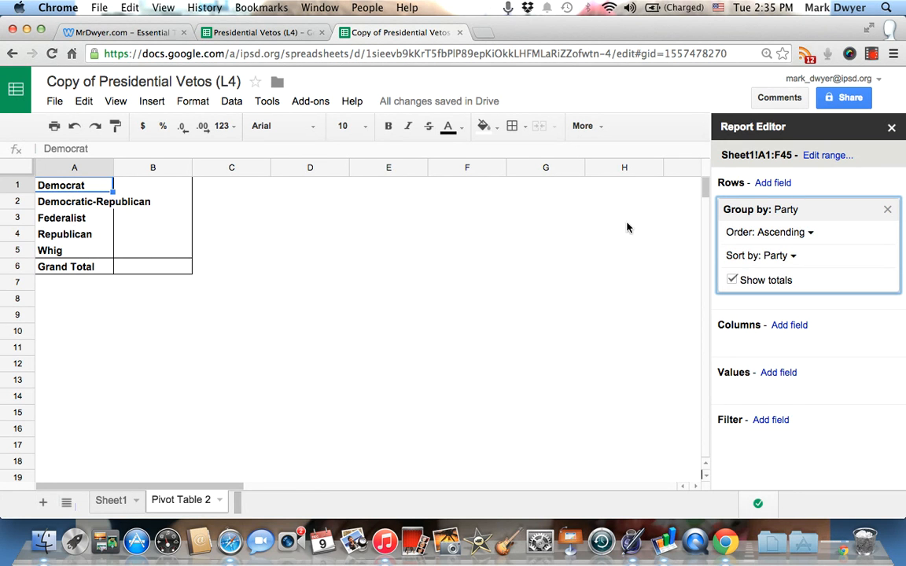
click(732, 279)
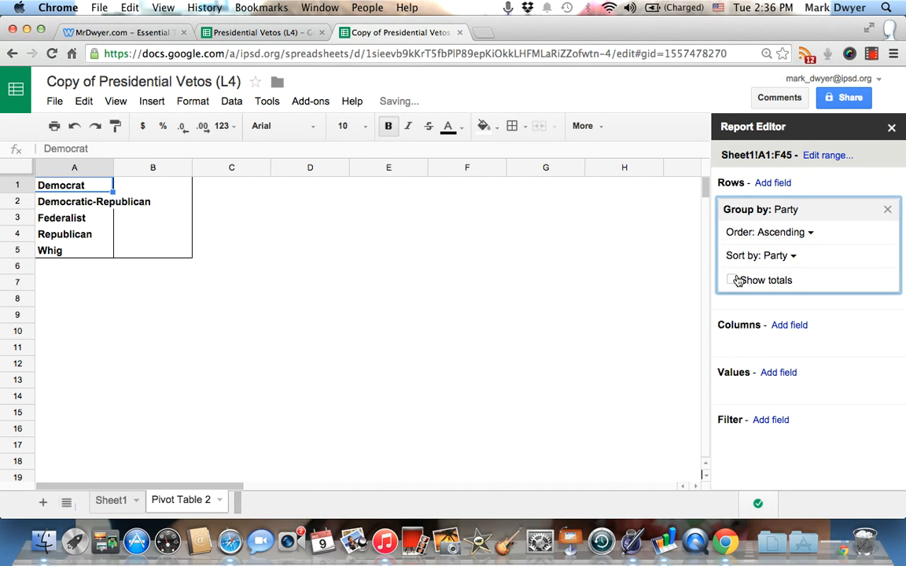
click(733, 282)
click(733, 282)
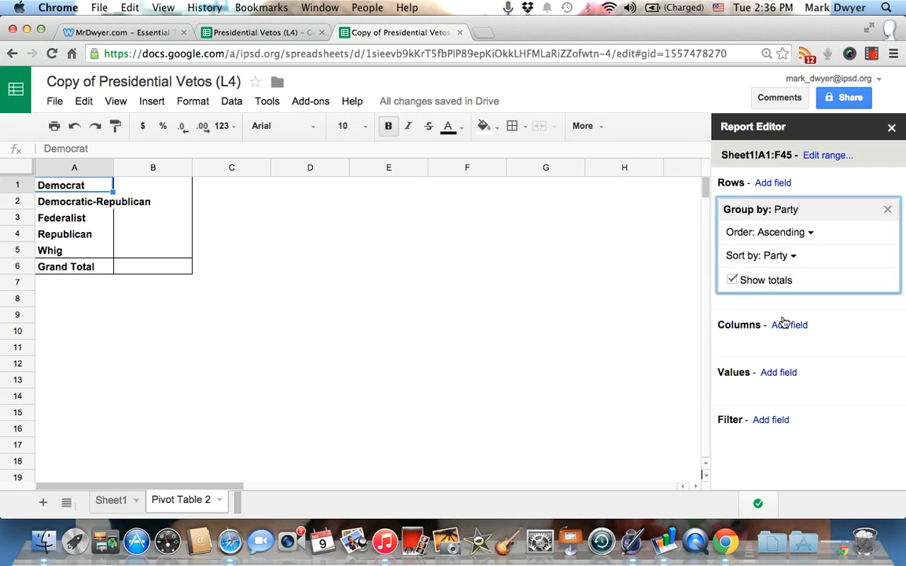
click(770, 376)
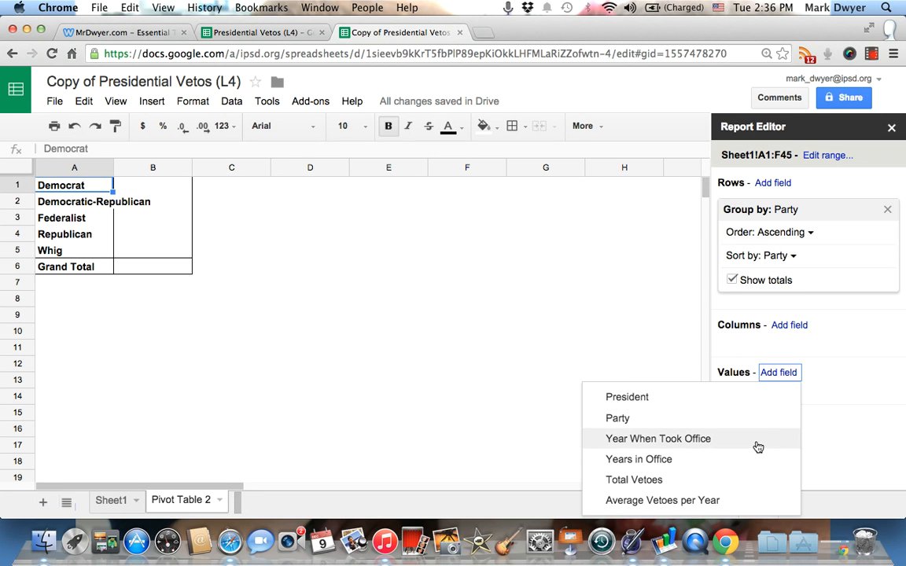
click(681, 467)
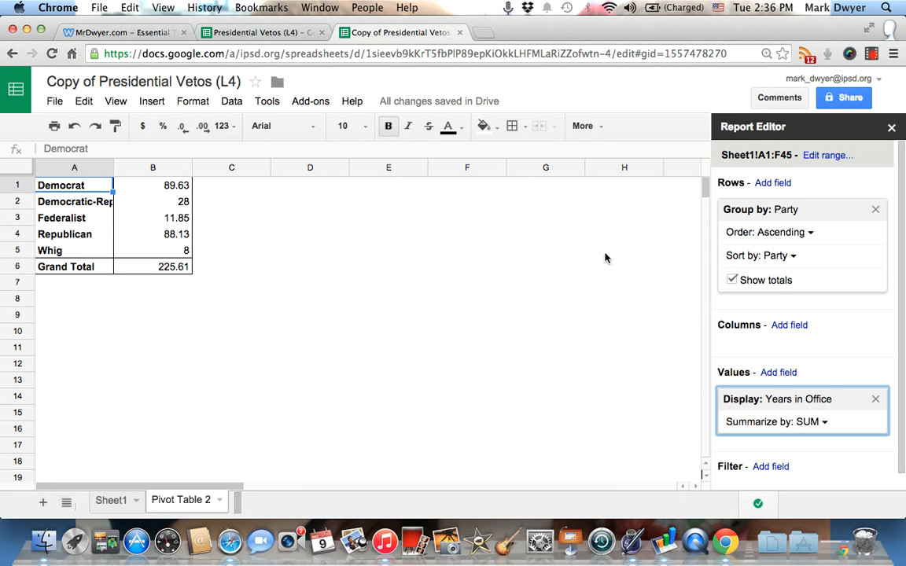
Try grouping the pivot table's columns by Years in Office, sorted by SUM of Years in Office, and remove that grouping
click(785, 326)
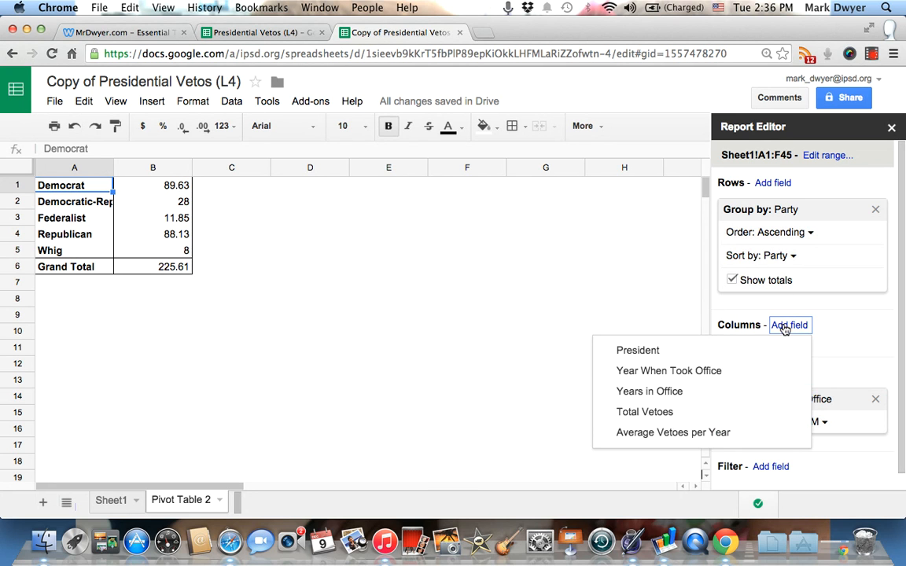
click(678, 393)
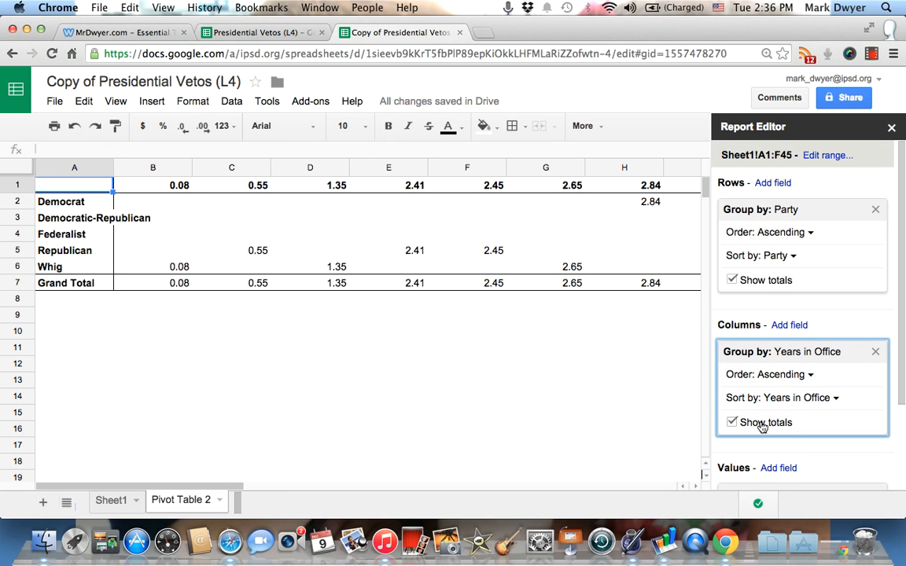
click(833, 398)
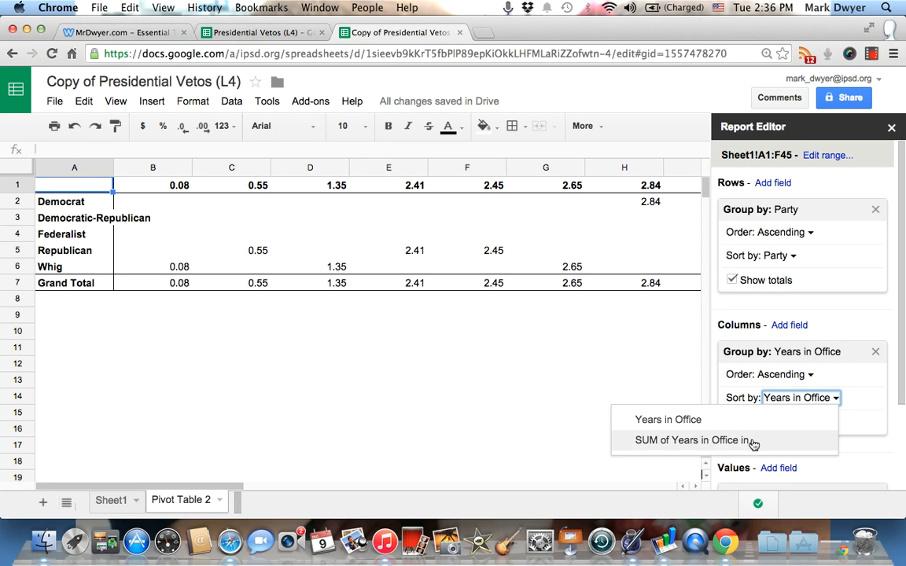
click(692, 439)
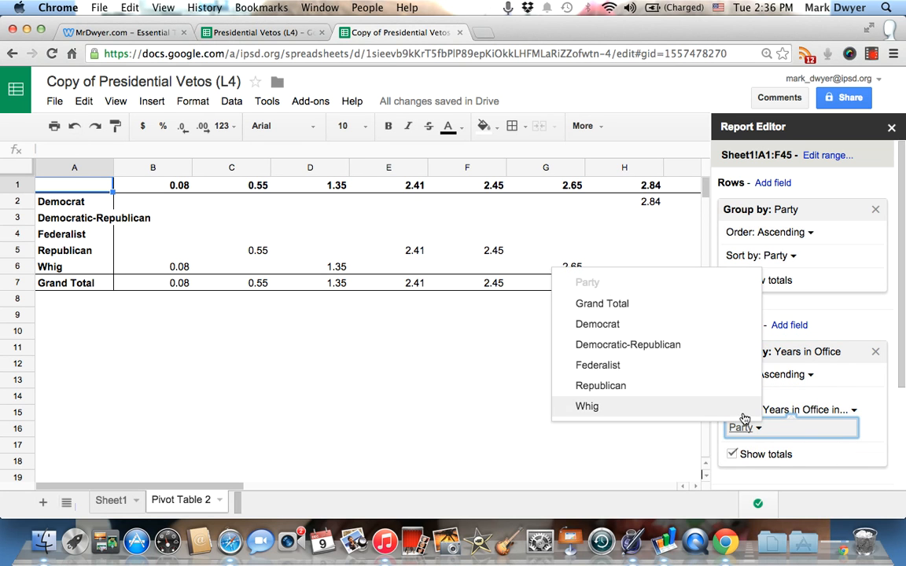
click(874, 354)
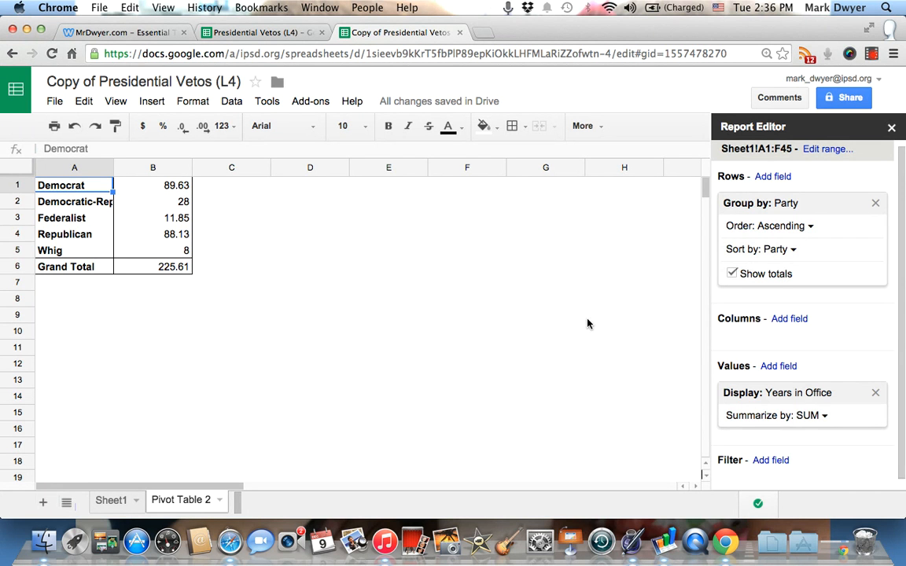
Add Total Vetoes to the pivot table as a value summarized by SUM, and compare it with the vetoes per party on Sheet1
scroll(751, 411, down, 1)
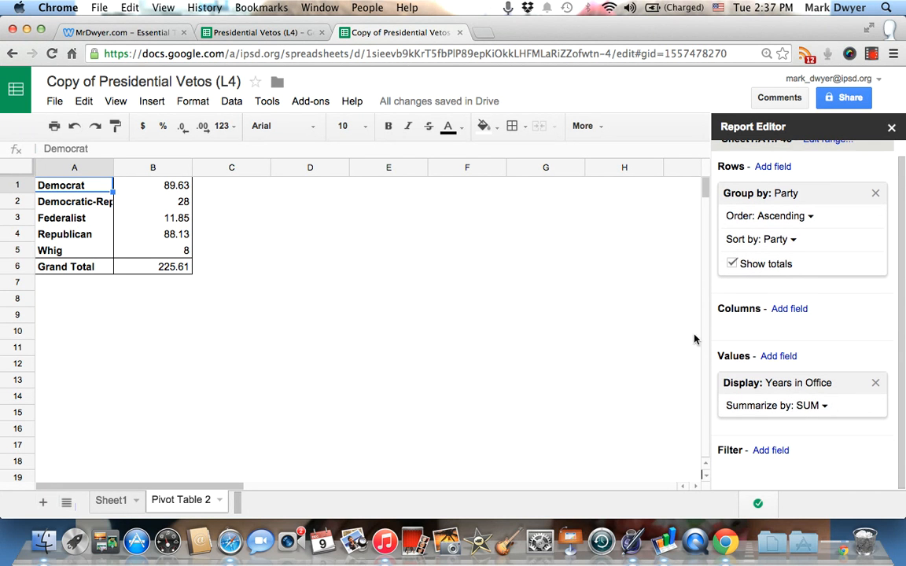
click(771, 357)
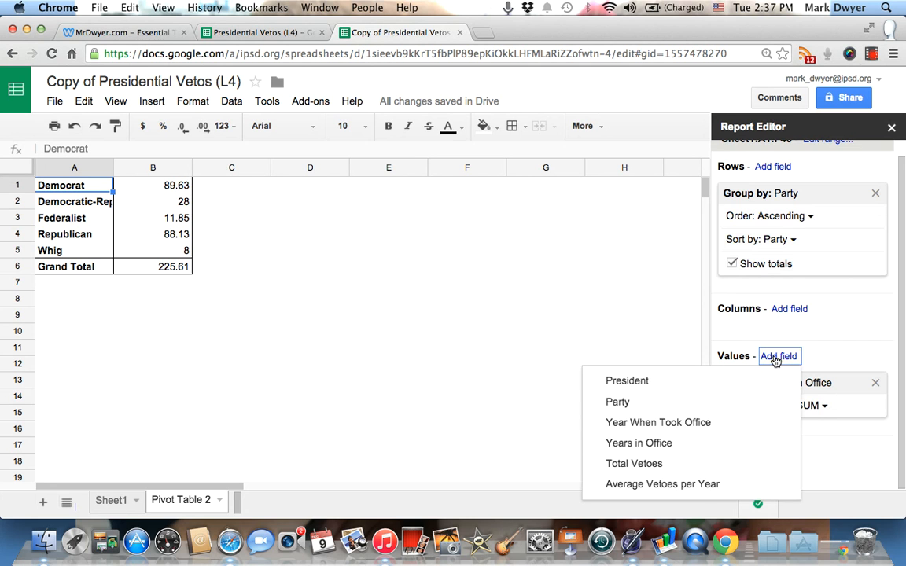
click(658, 464)
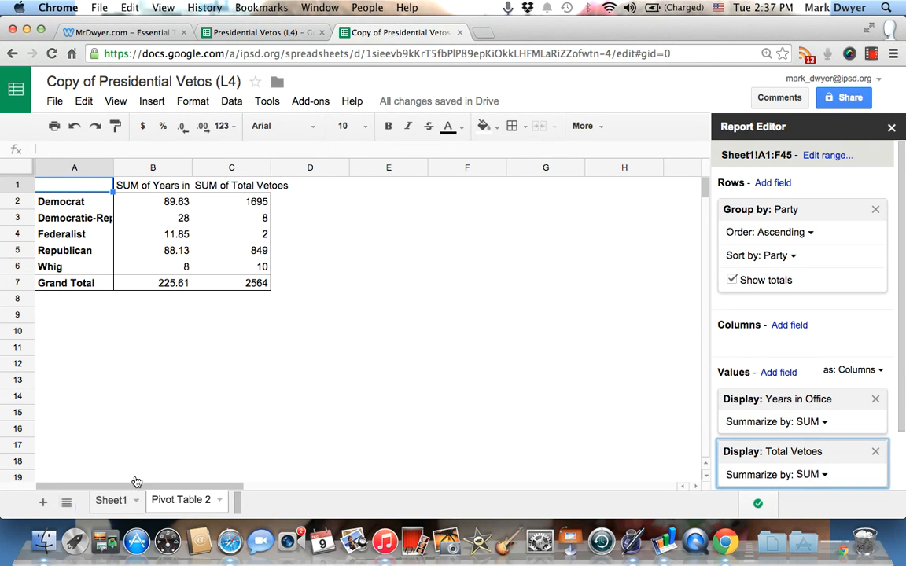
click(118, 500)
scroll(162, 287, up, 5)
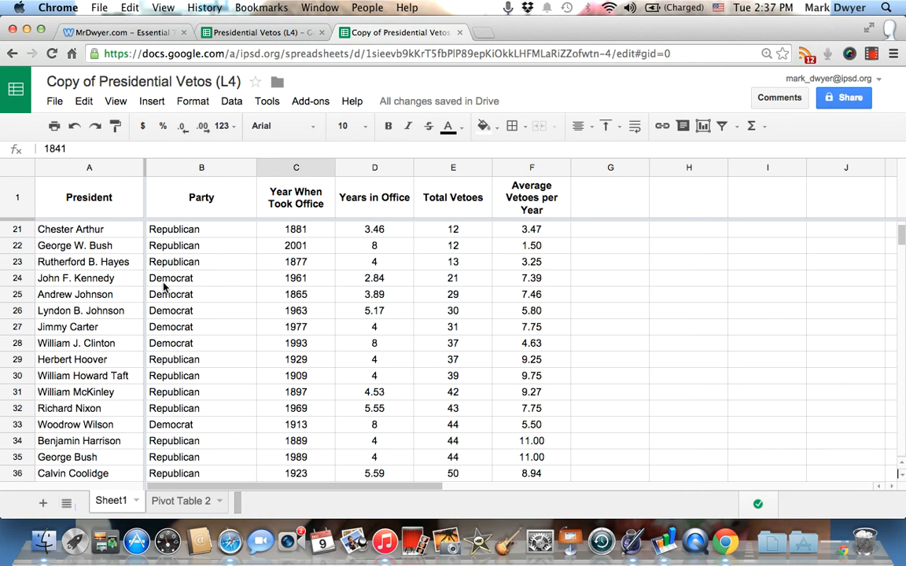
scroll(164, 287, down, 4)
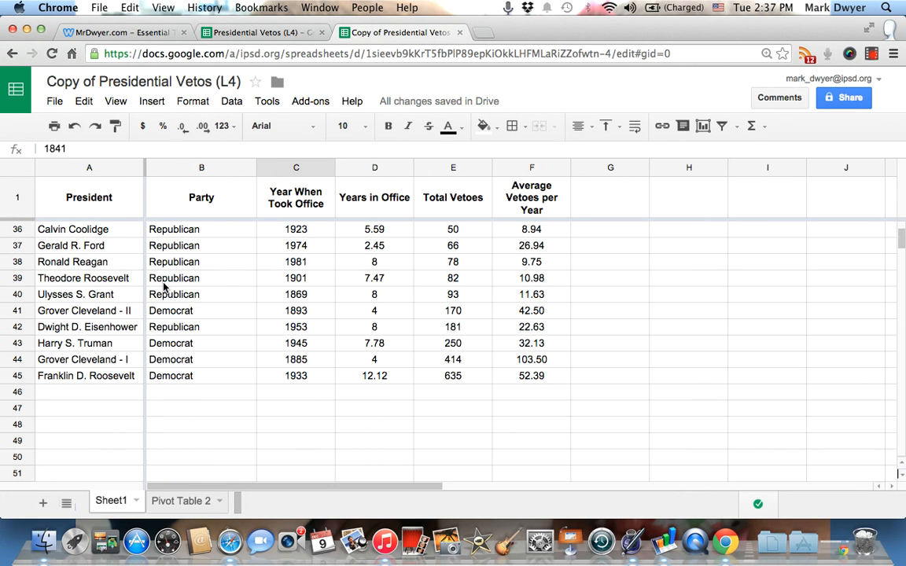
click(175, 501)
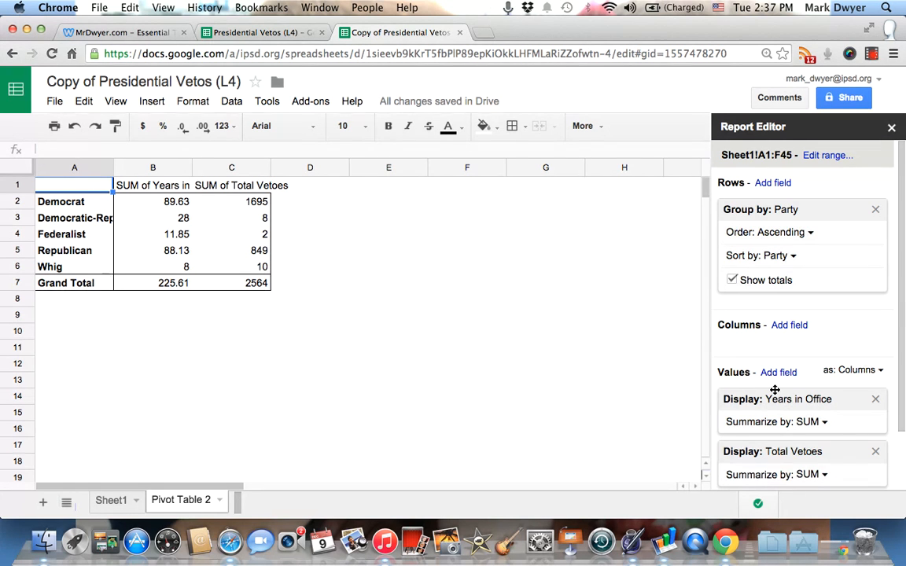
scroll(775, 389, down, 2)
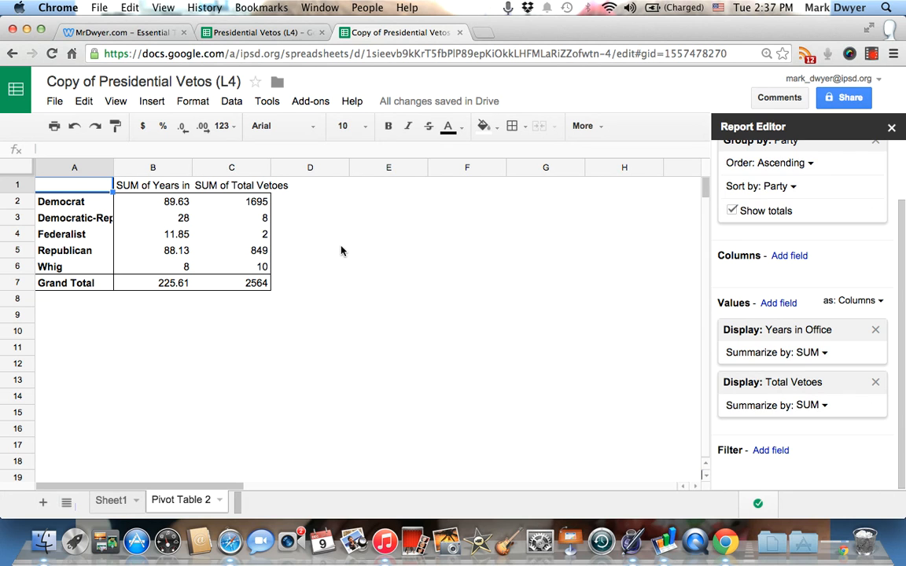
Try a formula in D2 that divides the Democrats' total vetoes in C2 by their years in B2, and clear the cell
click(307, 206)
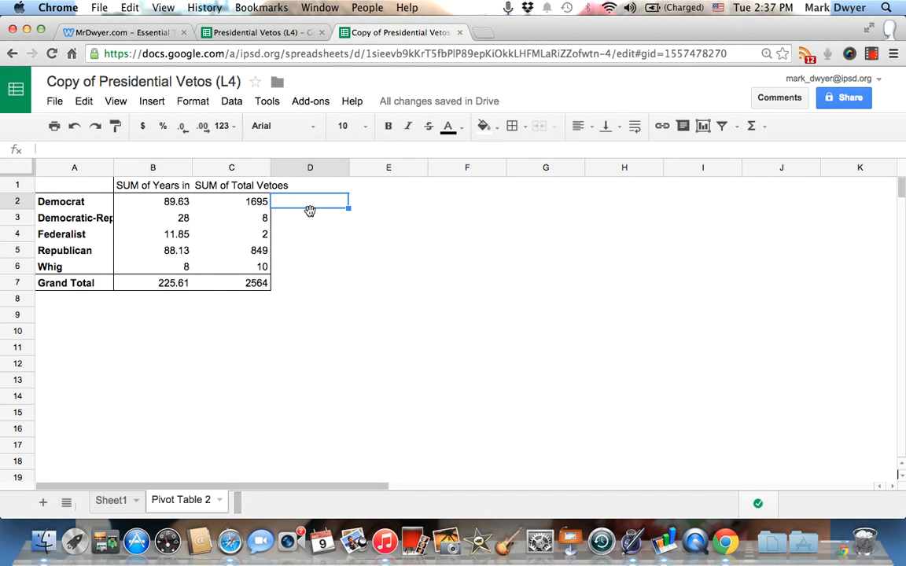
text(=)
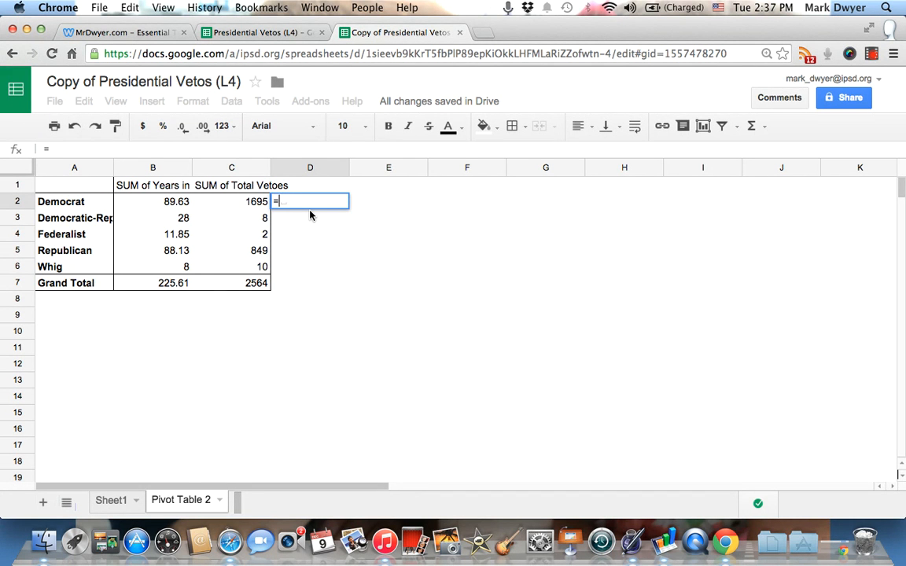
click(250, 204)
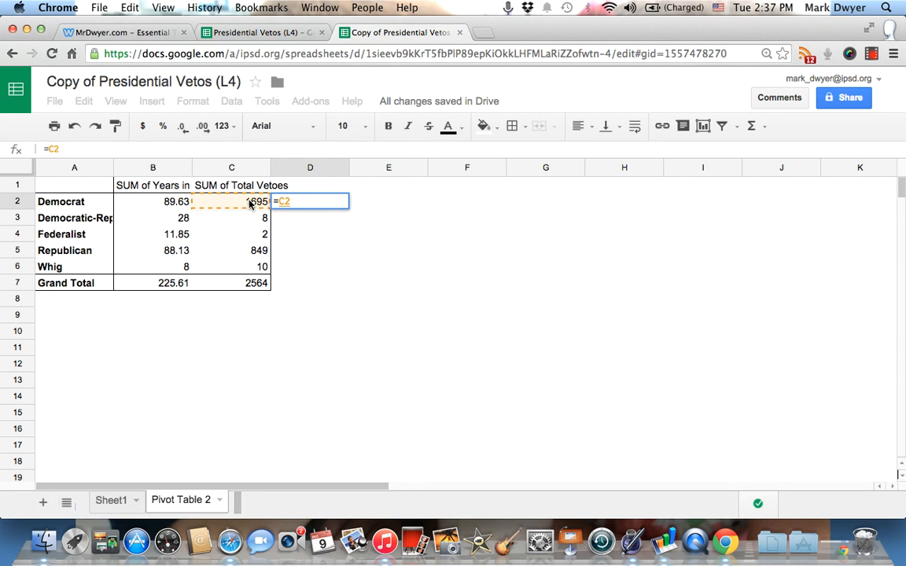
click(174, 206)
key(Return)
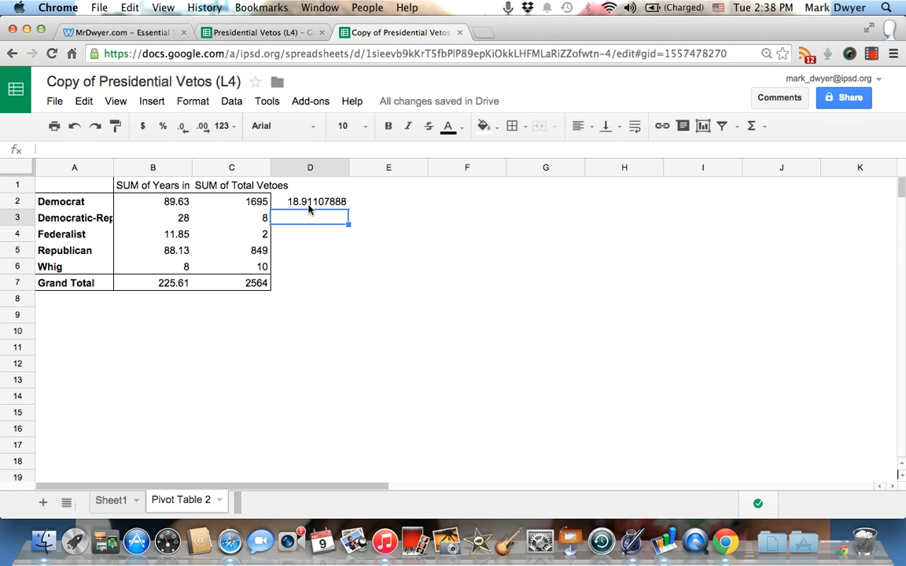
click(310, 203)
key(Delete)
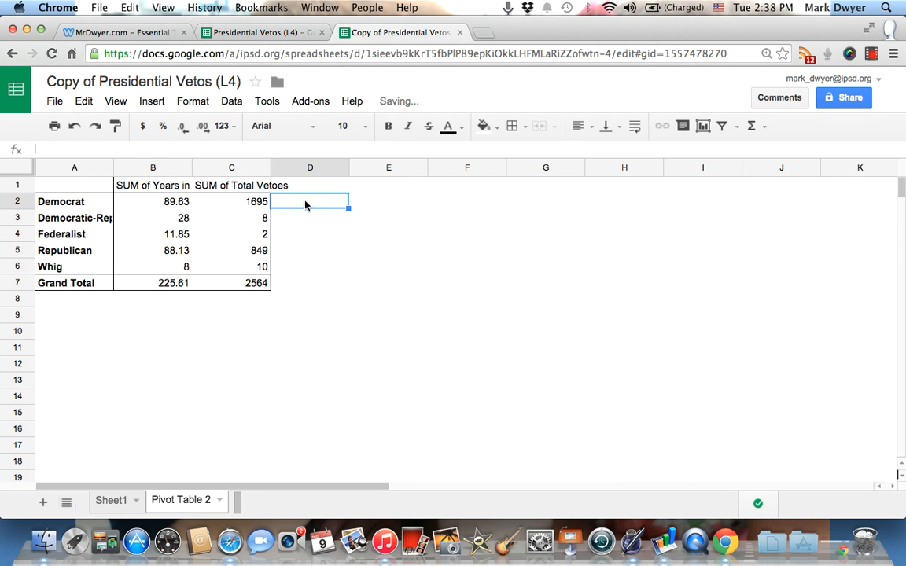
Add Average Vetoes per Year as a third value in the pivot table
click(227, 223)
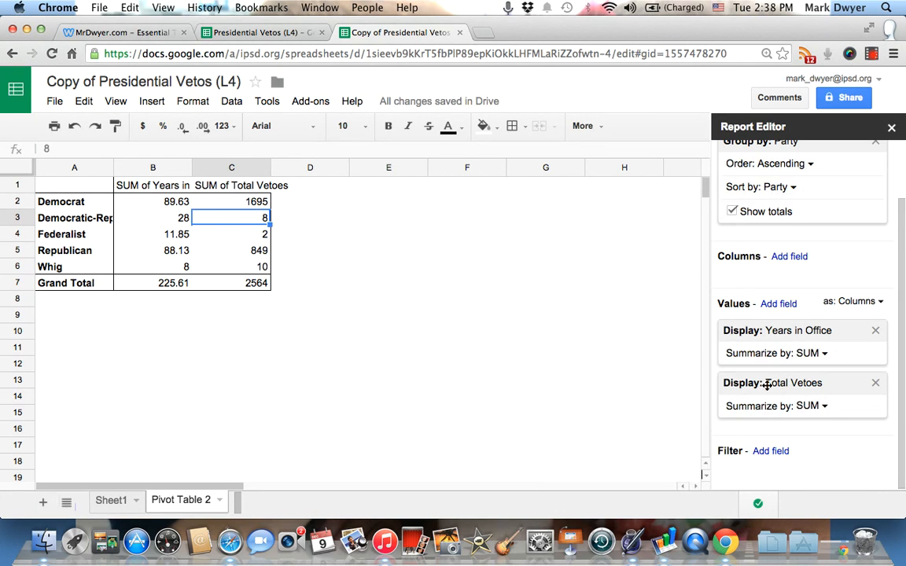
click(780, 304)
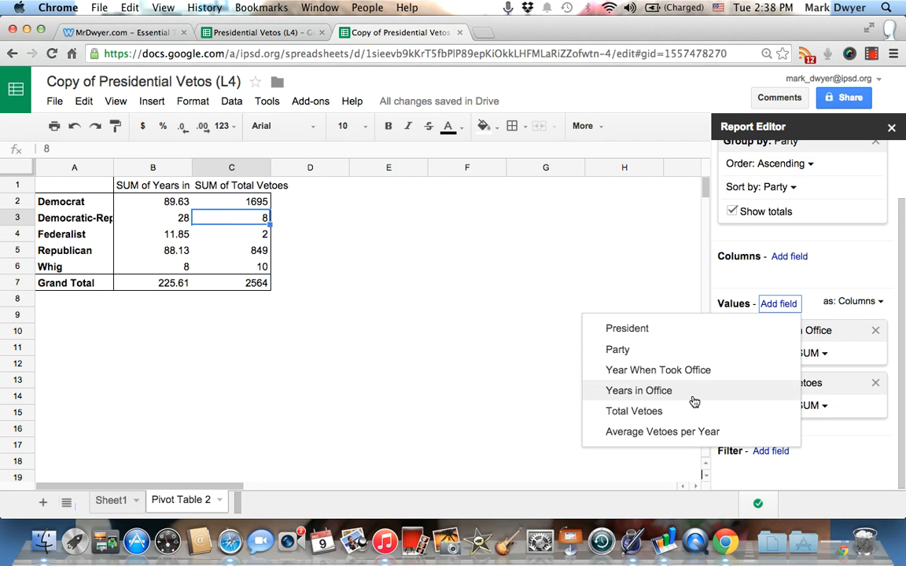
click(663, 432)
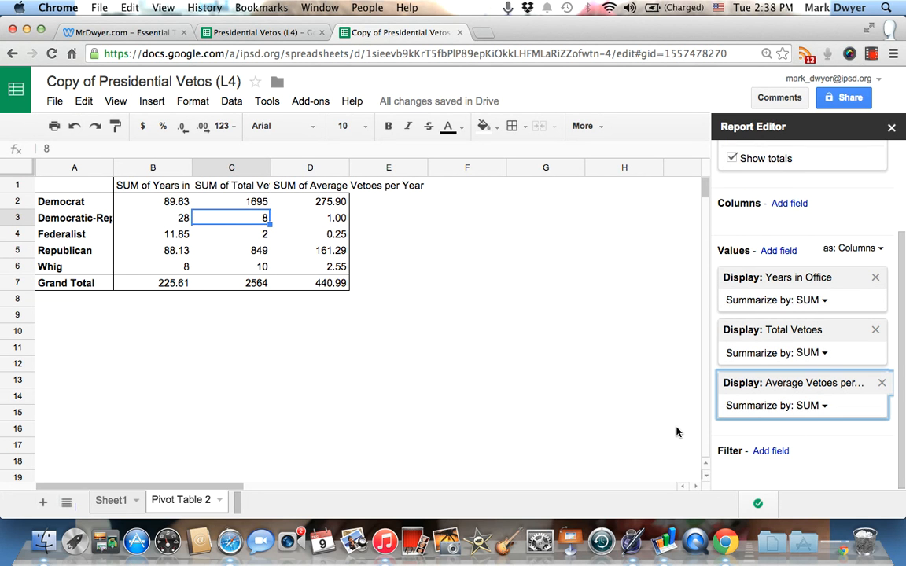
Try summarizing Average Vetoes per Year by AVERAGE in the pivot table and compare it with the per-president averages on Sheet1
click(823, 406)
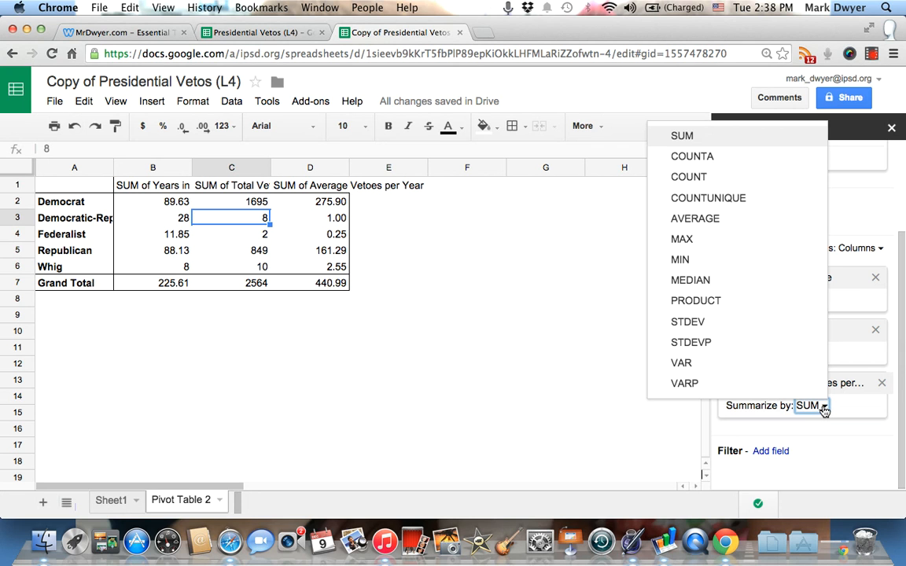
click(711, 221)
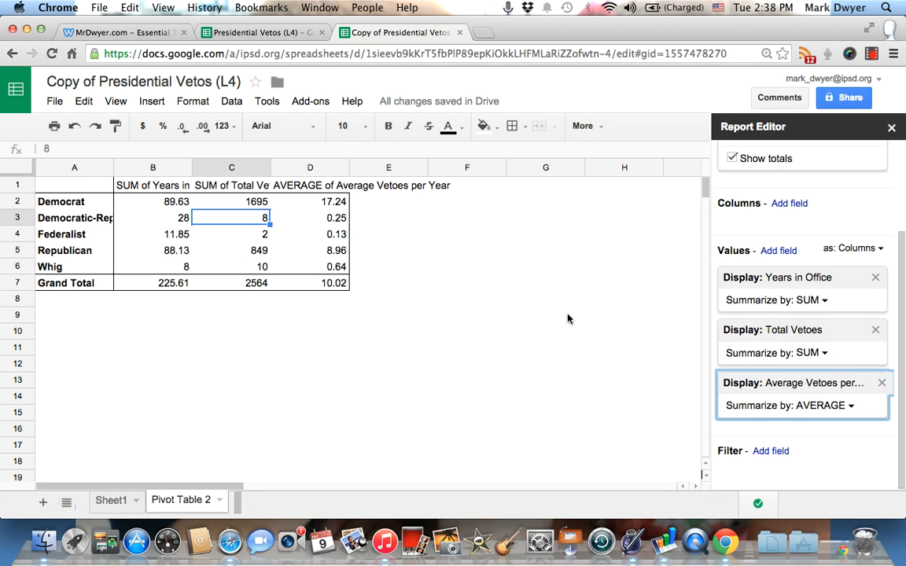
click(124, 503)
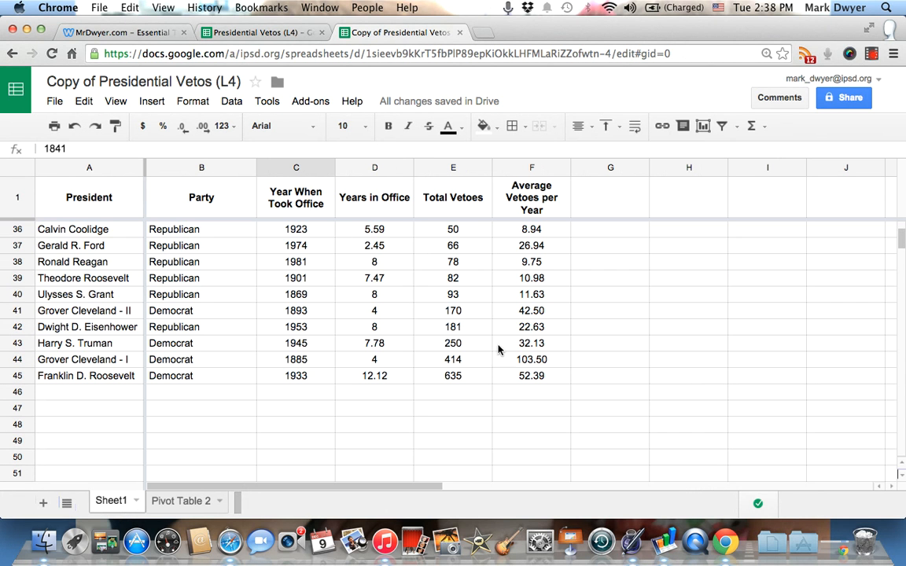
scroll(526, 268, up, 4)
scroll(526, 283, down, 3)
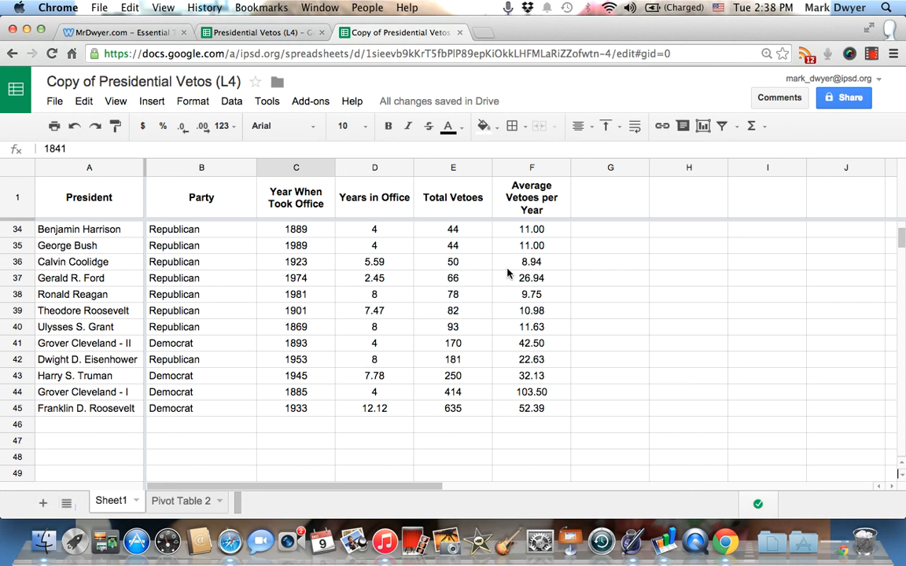
click(201, 498)
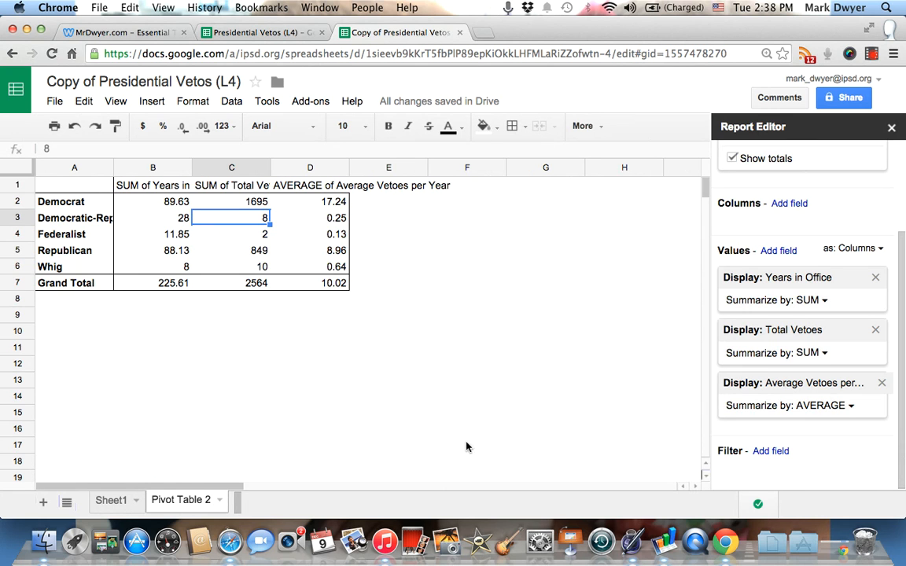
Remove the Average Vetoes per Year value from the pivot table and enter the formula =C2/B2 in D2 for the Democrats
click(882, 384)
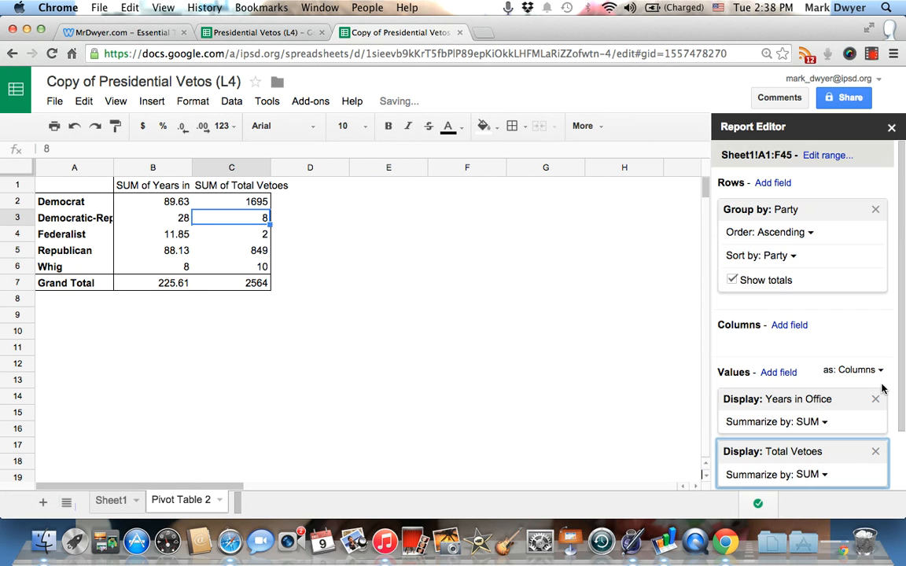
click(299, 198)
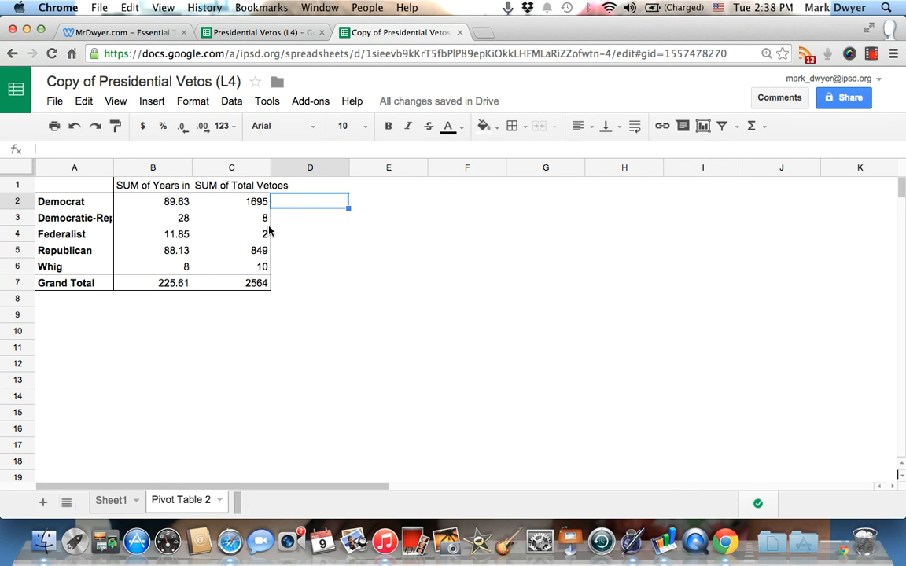
text(=)
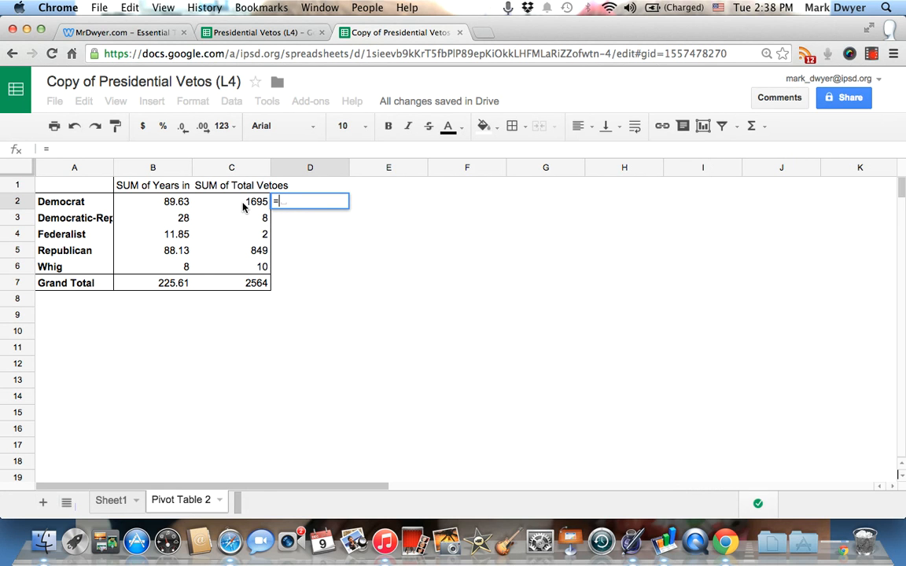
click(244, 206)
text(/)
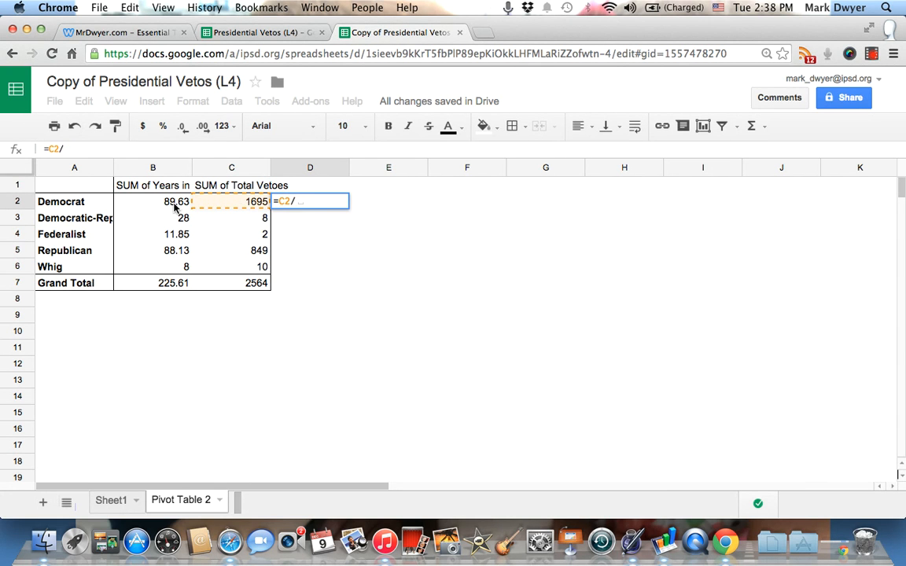
click(175, 205)
key(Return)
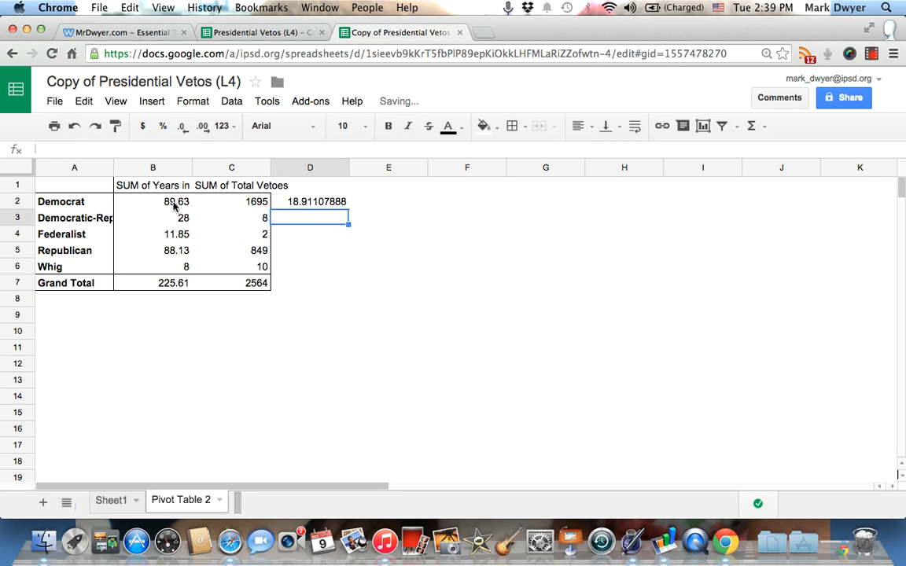
Copy the D2 formula down through D7 and reduce the results to two decimal places
click(316, 202)
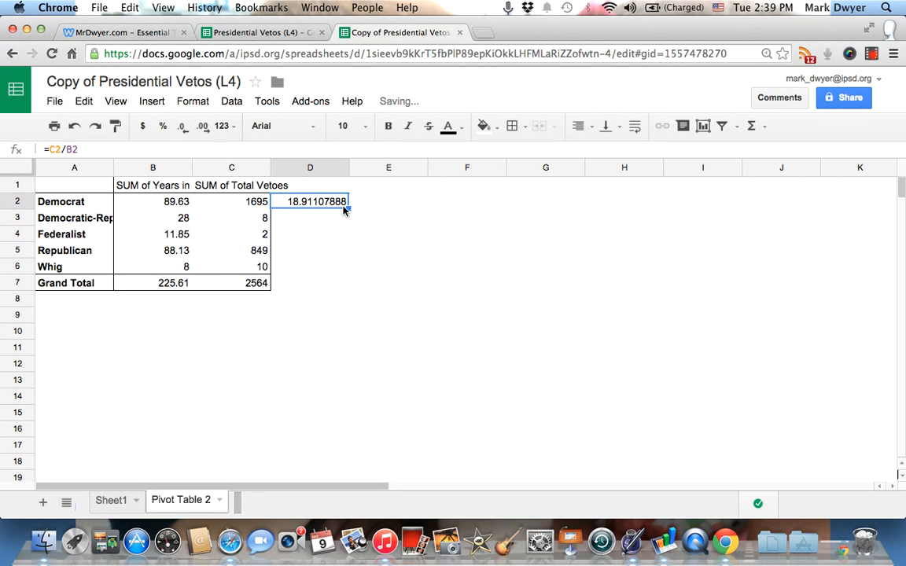
drag(348, 208, 344, 283)
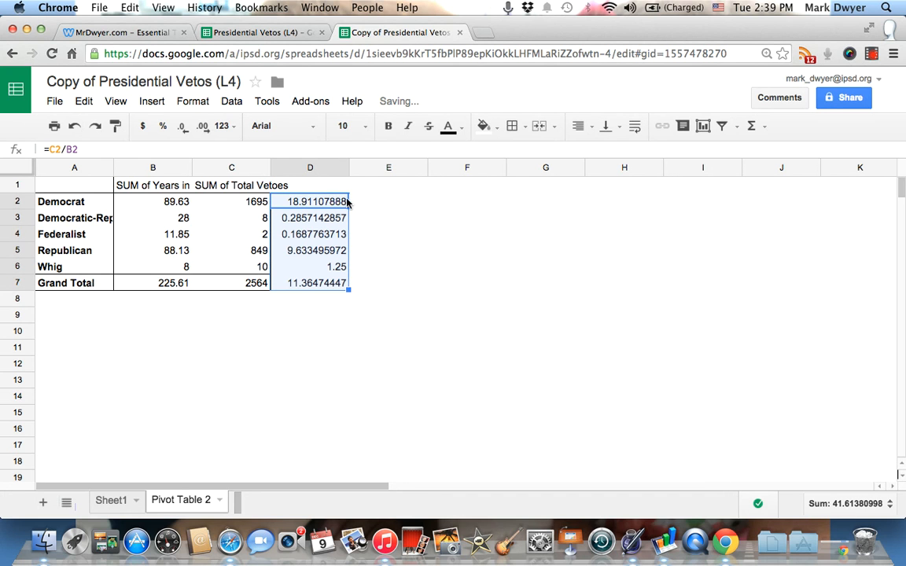
click(183, 129)
click(183, 129)
click(183, 129)
click(183, 129)
click(183, 129)
click(183, 129)
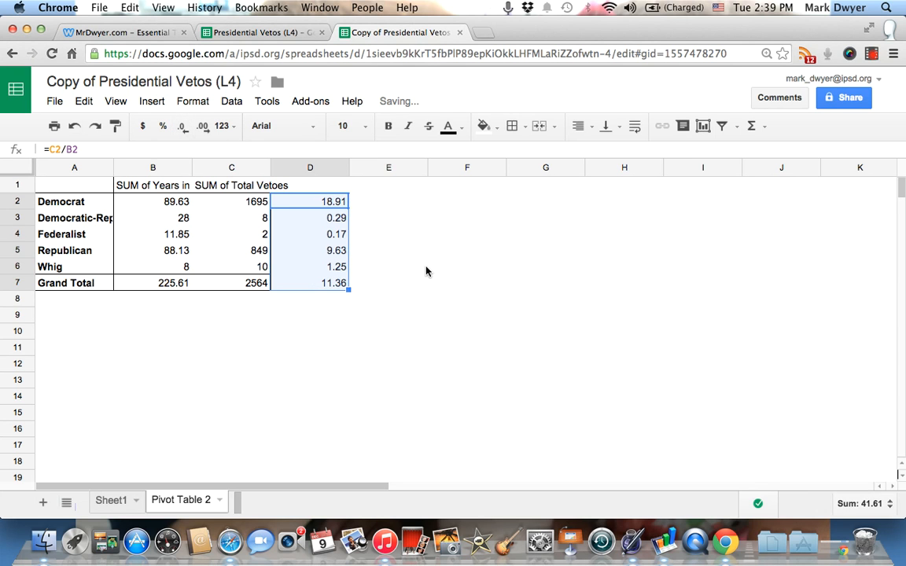
click(385, 266)
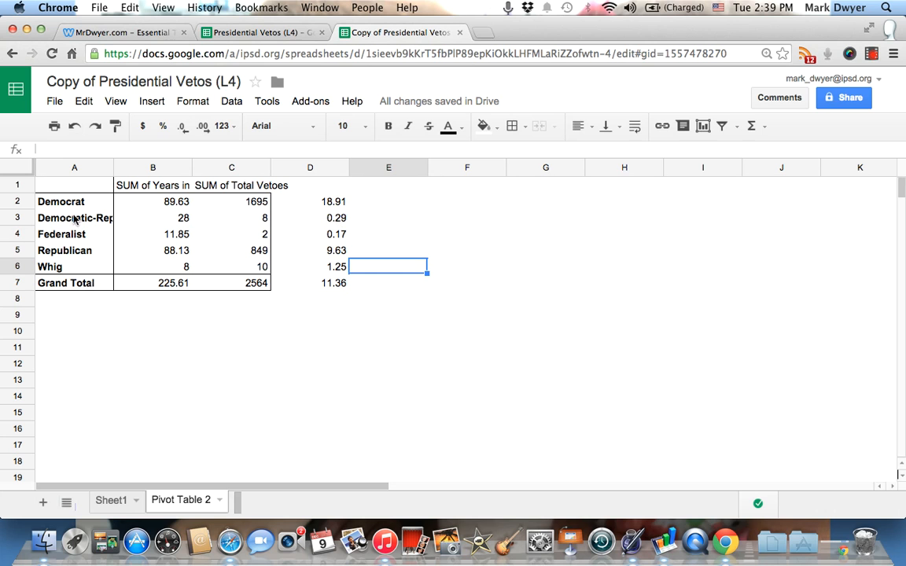
Enter the heading Vetos/Year in D1 and fit the widths of columns B, C and D to their contents
click(316, 188)
text(Vetos/Yea)
key(Return)
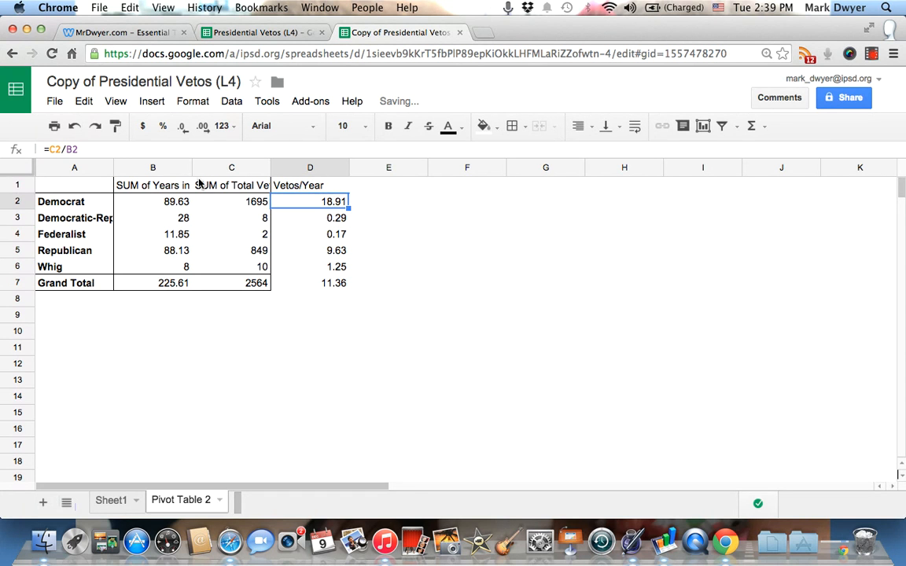
double_click(191, 168)
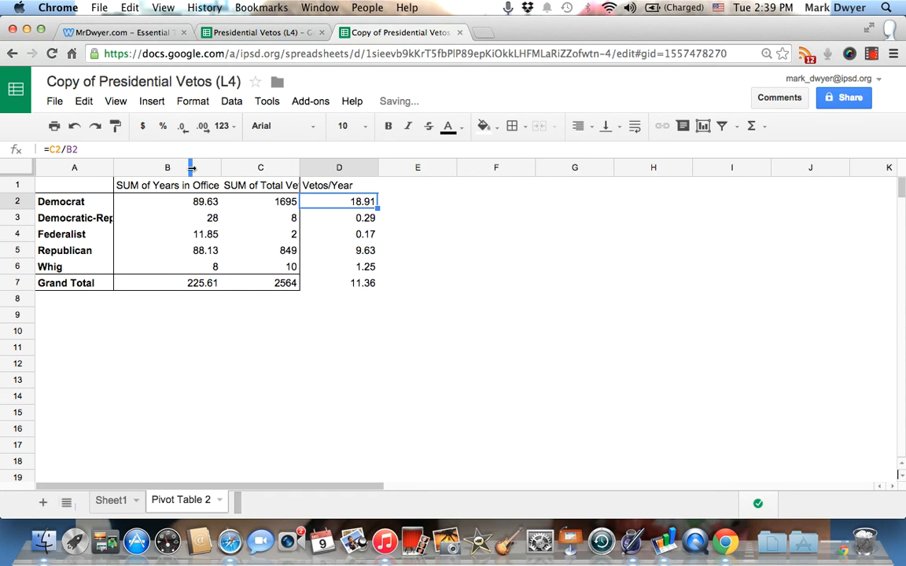
double_click(300, 167)
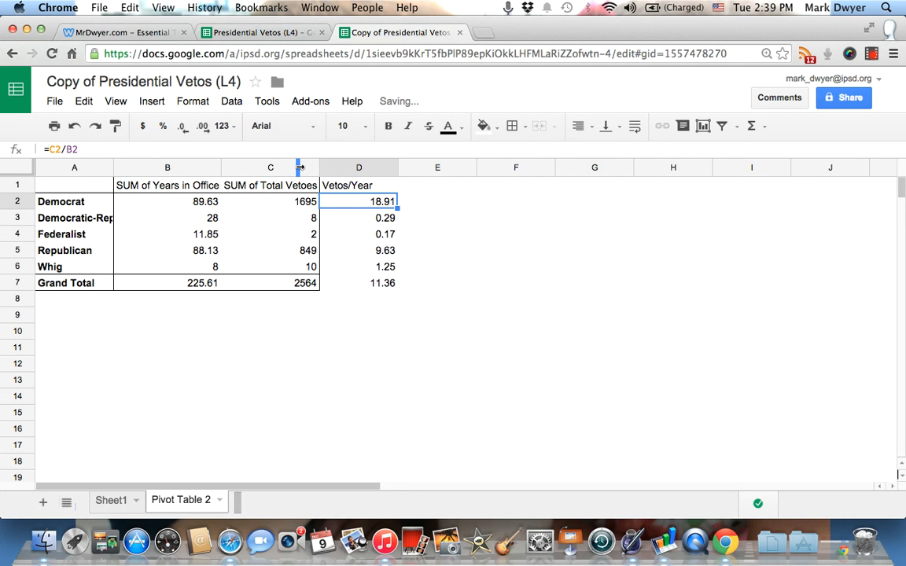
double_click(397, 168)
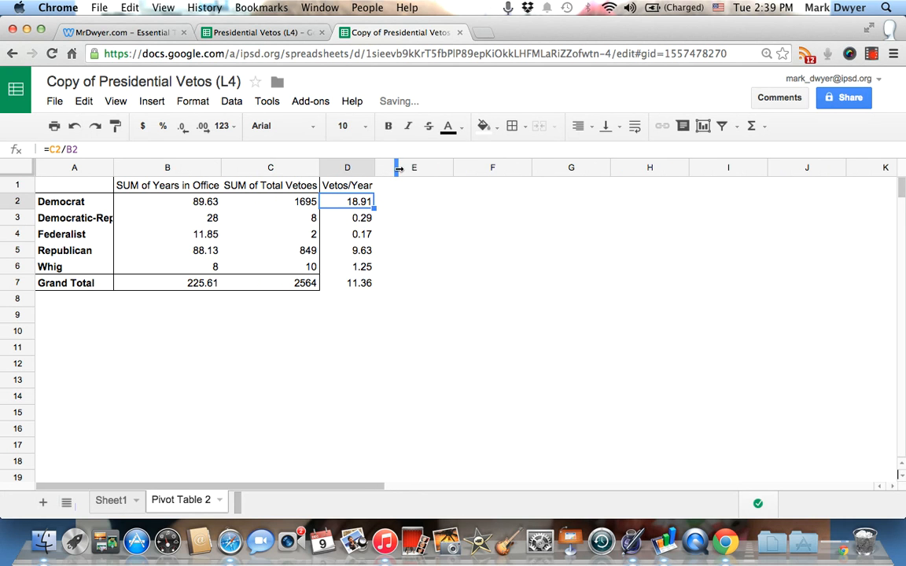
Wrap the text of the headings in B1:D1 and make column C slightly narrower
drag(129, 185, 344, 189)
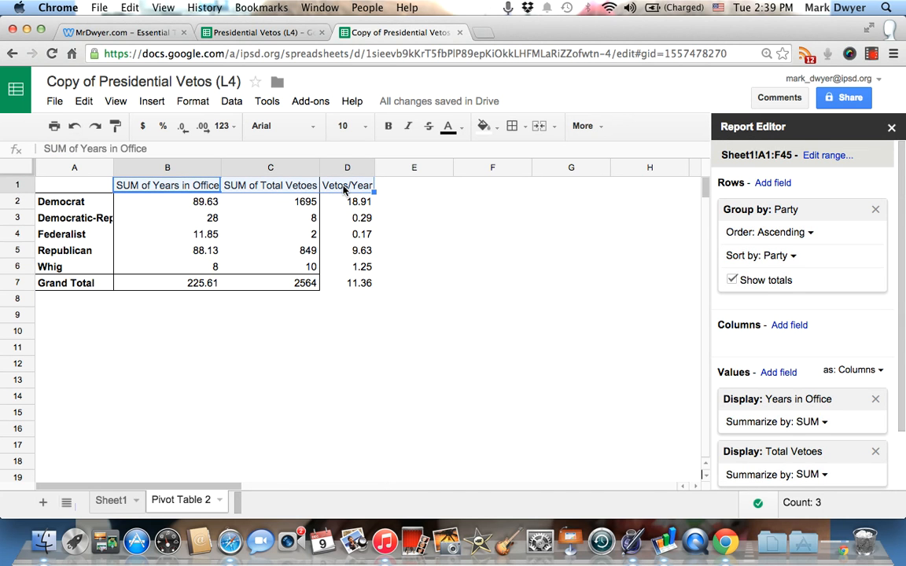
click(192, 102)
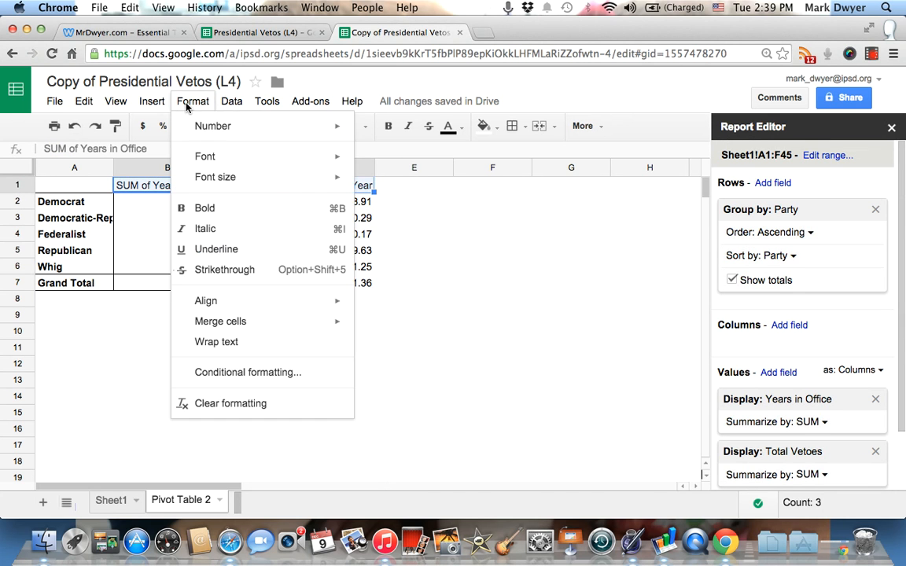
click(231, 343)
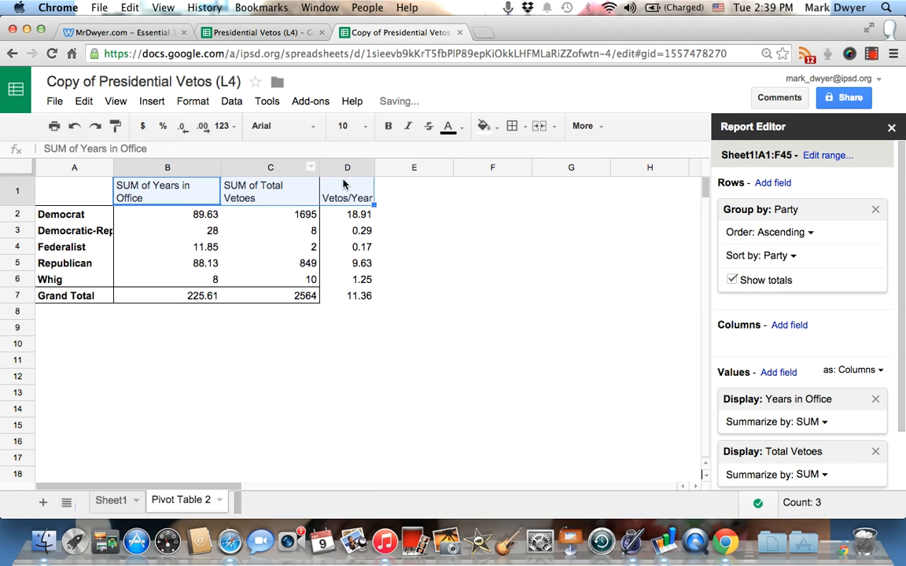
drag(319, 164, 305, 164)
Center the contents of columns B, C and D horizontally
click(23, 161)
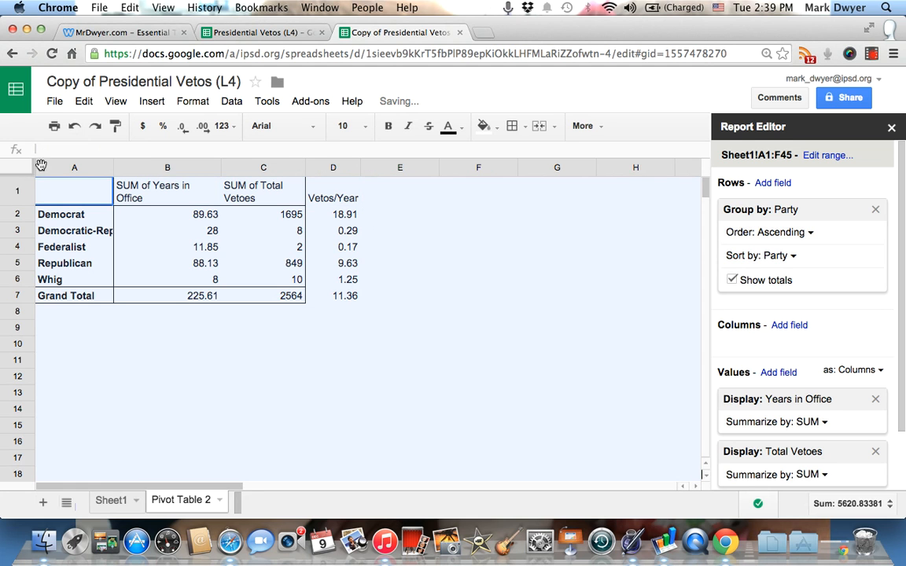
click(229, 197)
drag(180, 167, 323, 168)
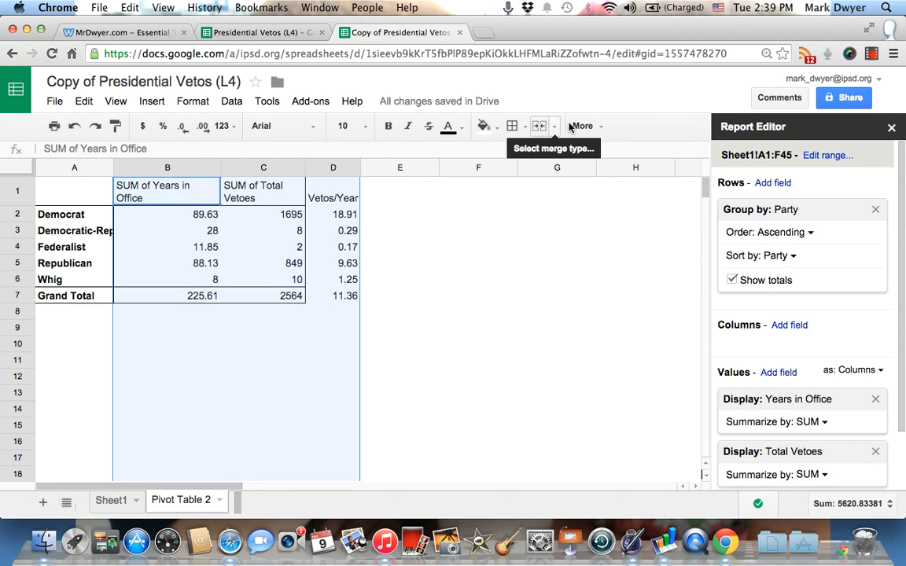
click(598, 127)
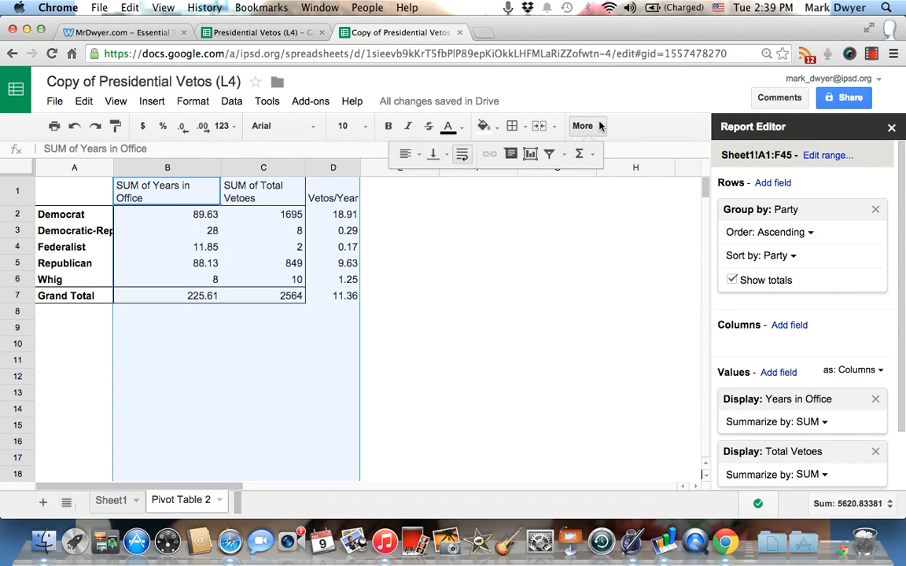
click(406, 153)
click(431, 181)
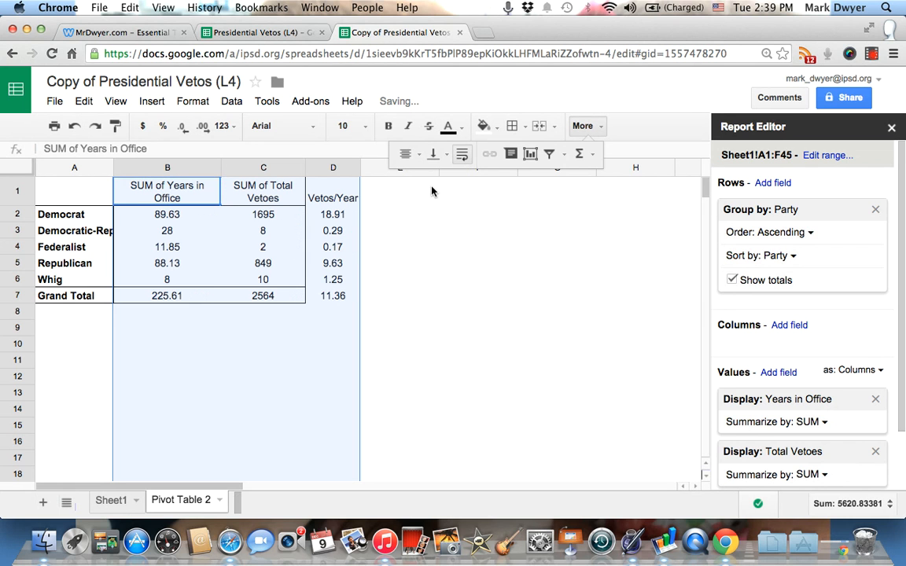
click(295, 375)
Align the headings in row 1 to the vertical middle and make them bold
click(14, 199)
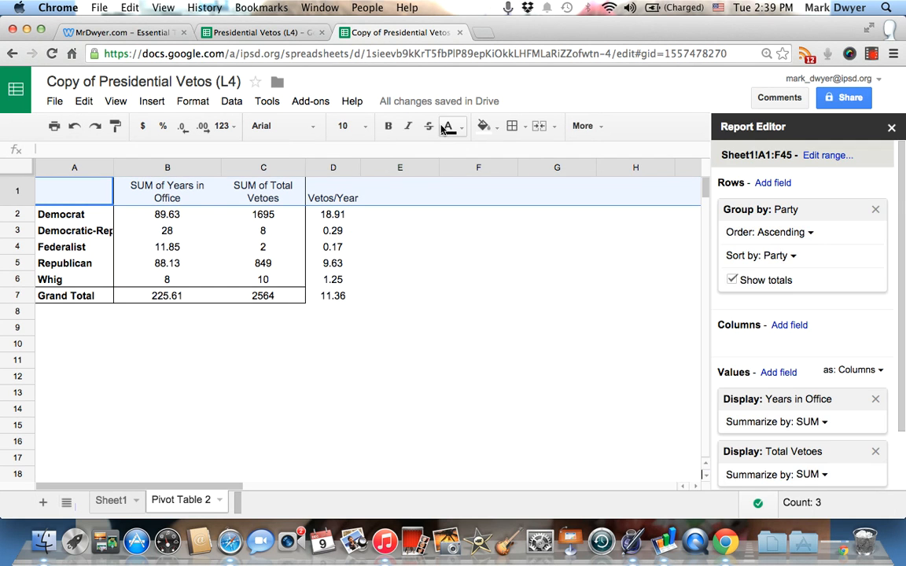
click(582, 126)
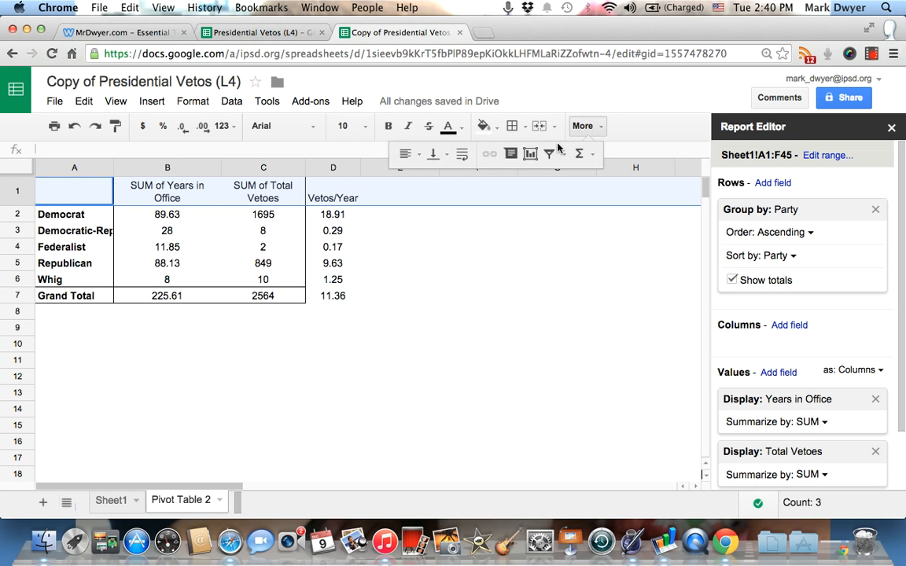
click(445, 158)
click(459, 181)
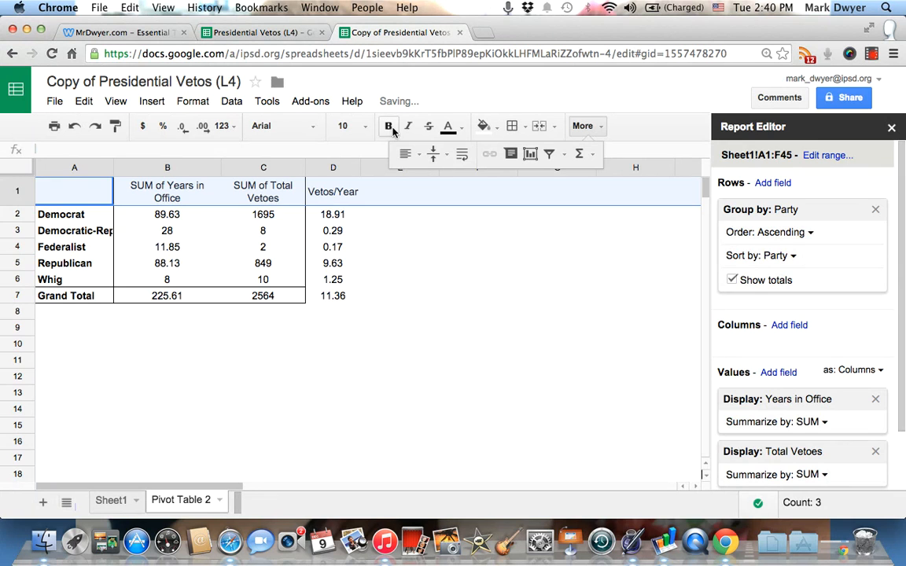
click(392, 281)
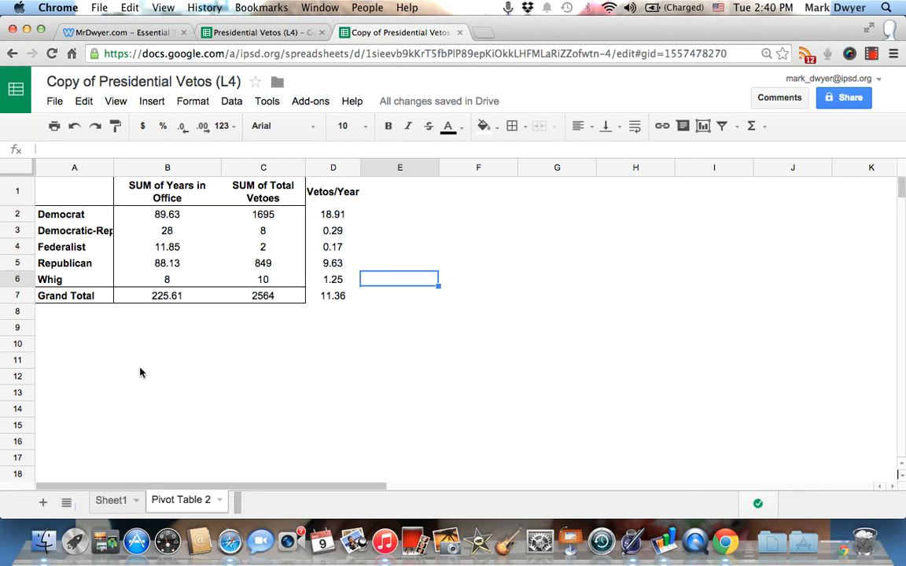
Try setting Franklin D. Roosevelt's Years in Office on Sheet1 to 0 and check how the pivot table's Democrat row responds
click(118, 501)
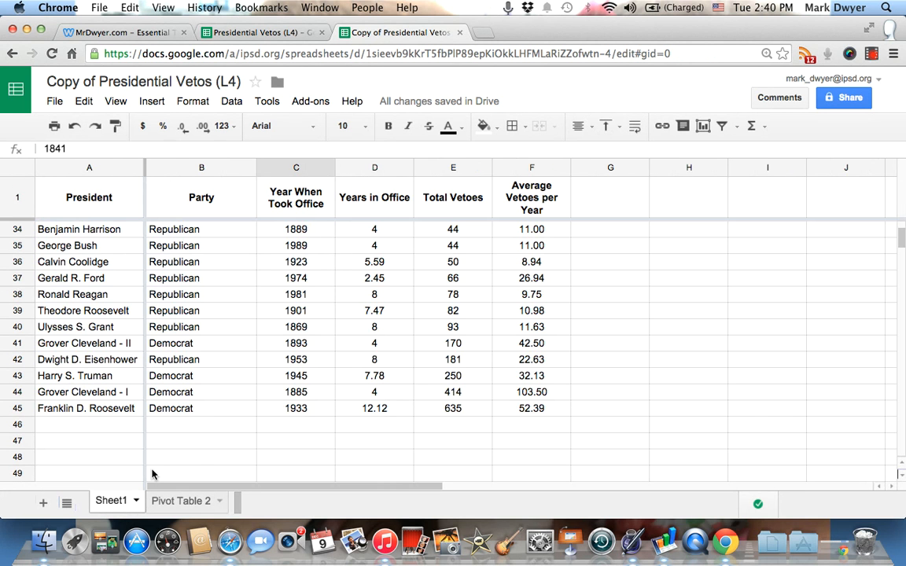
scroll(205, 375, up, 7)
scroll(205, 376, down, 9)
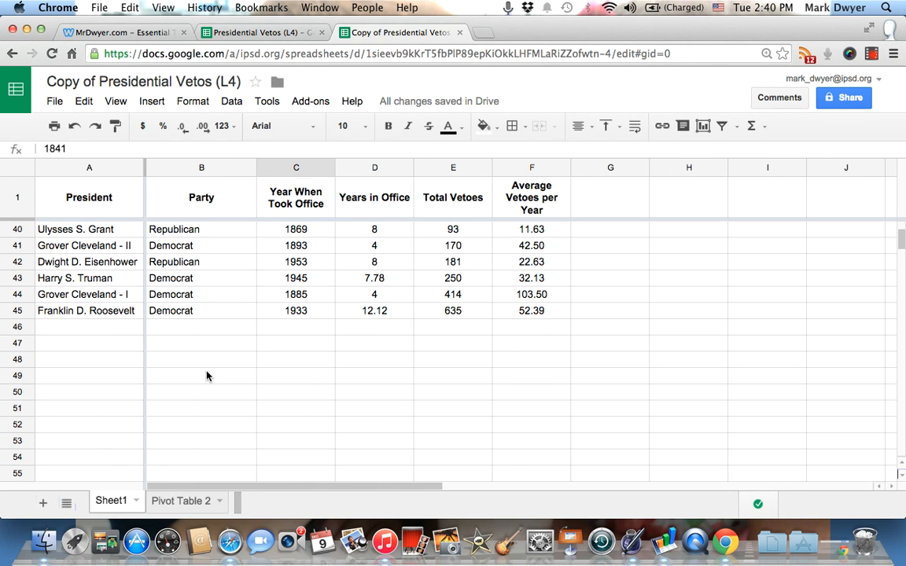
scroll(264, 351, up, 2)
click(373, 344)
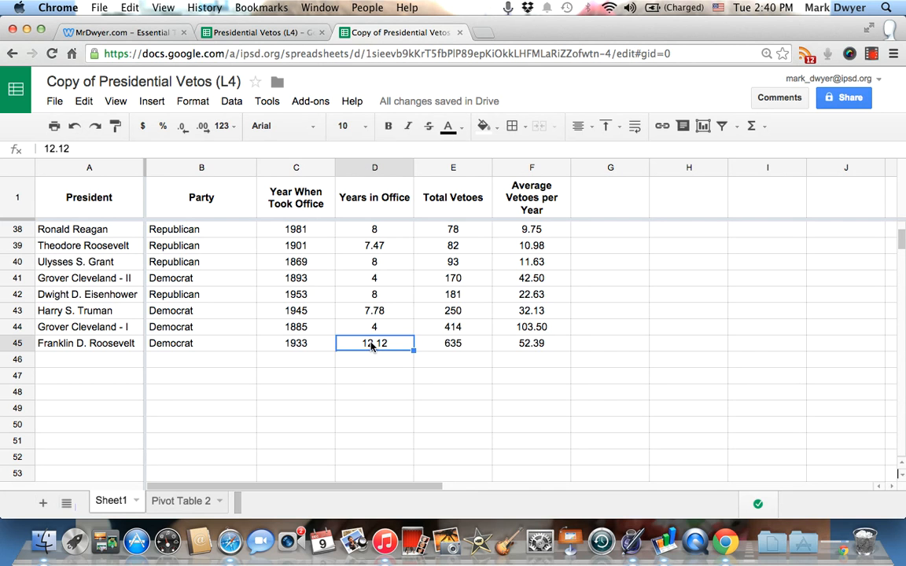
text(0)
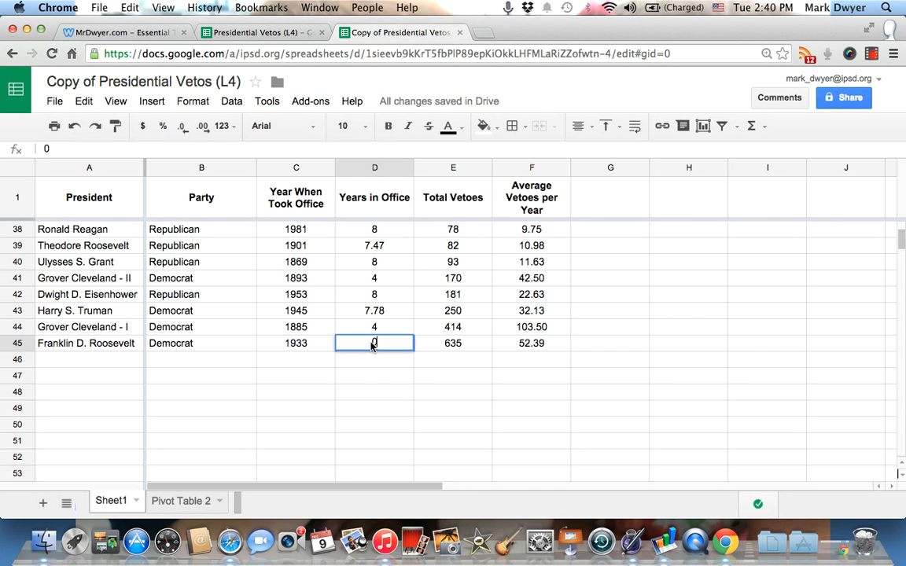
click(204, 502)
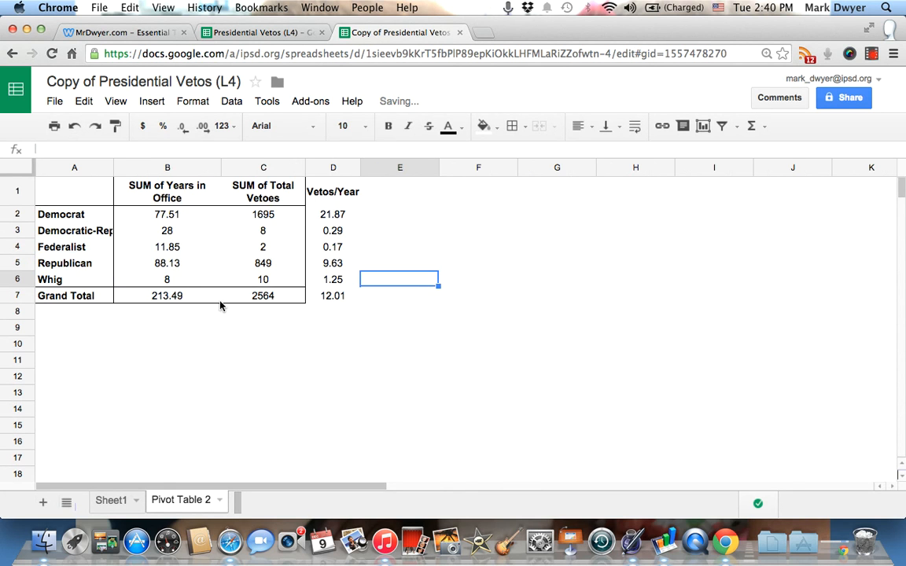
click(165, 217)
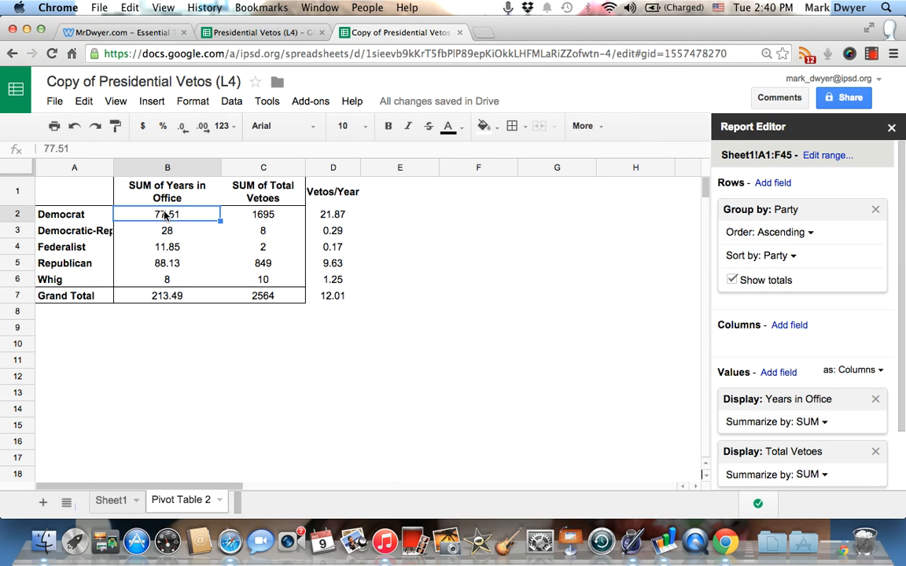
Undo the change to Franklin D. Roosevelt's Years in Office on Sheet1 and check the pivot table again
click(116, 498)
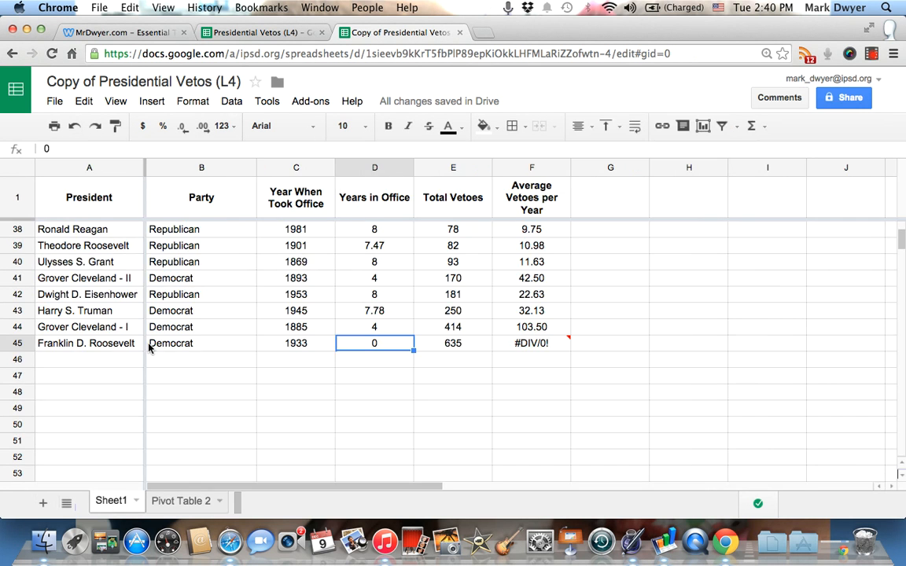
click(71, 128)
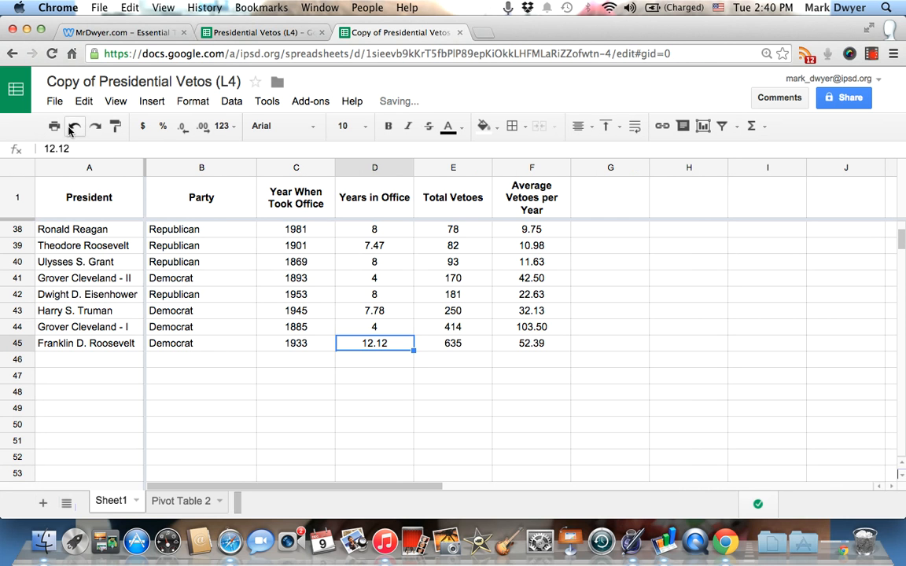
click(347, 363)
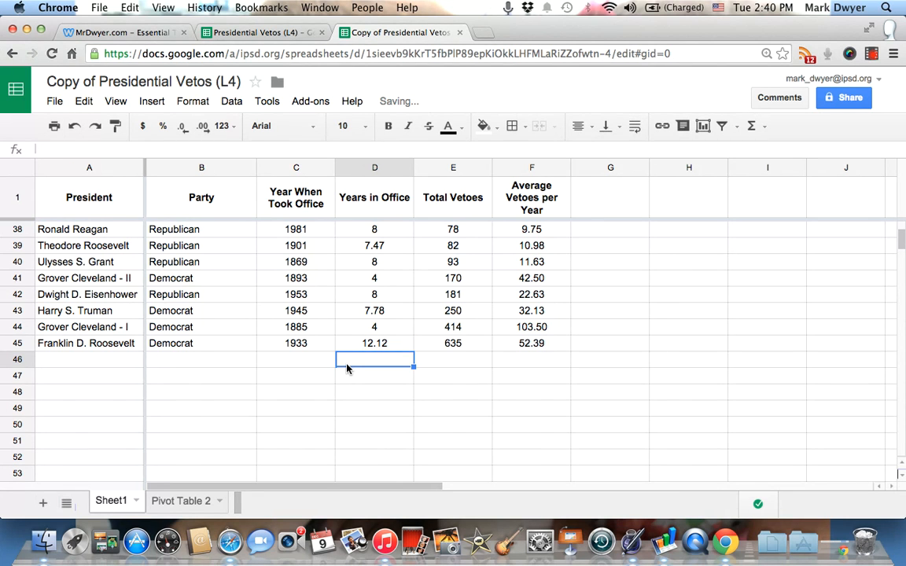
scroll(347, 367, up, 10)
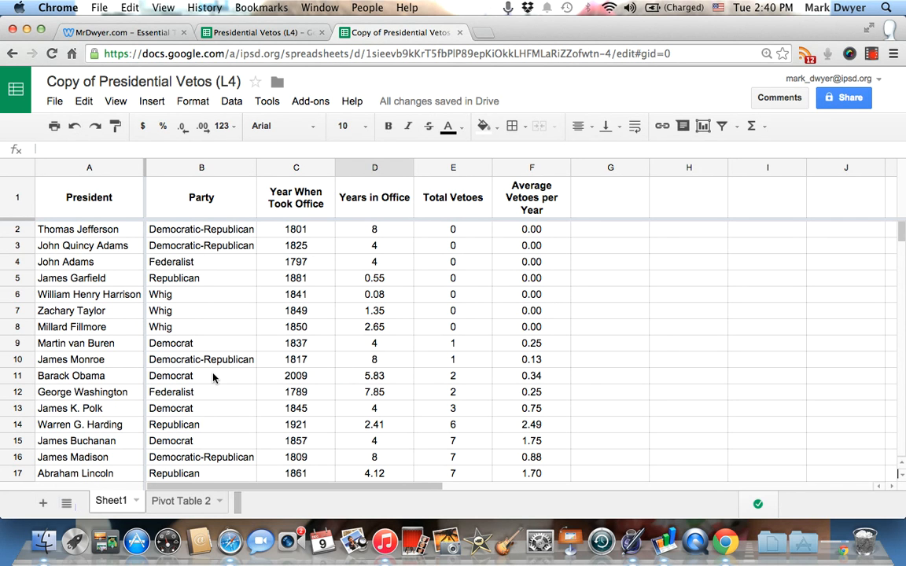
click(201, 508)
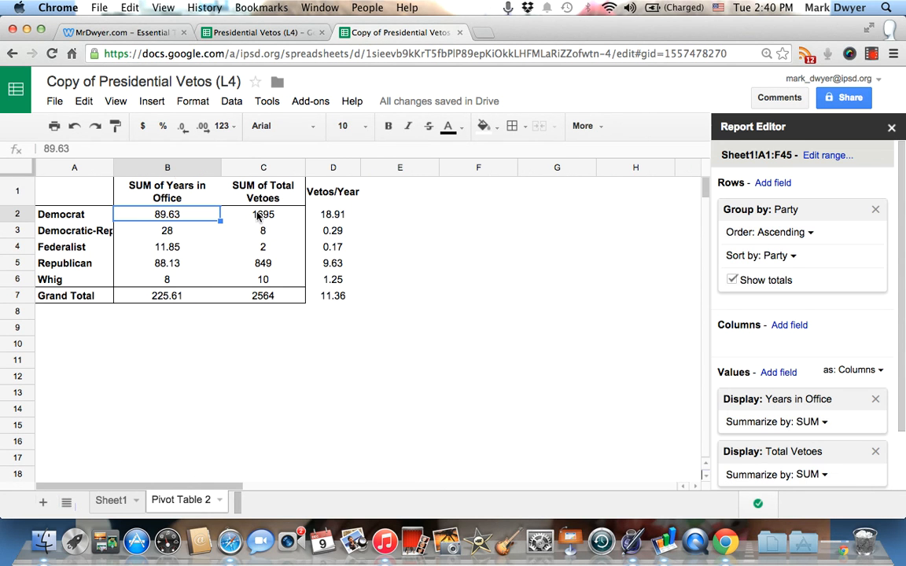